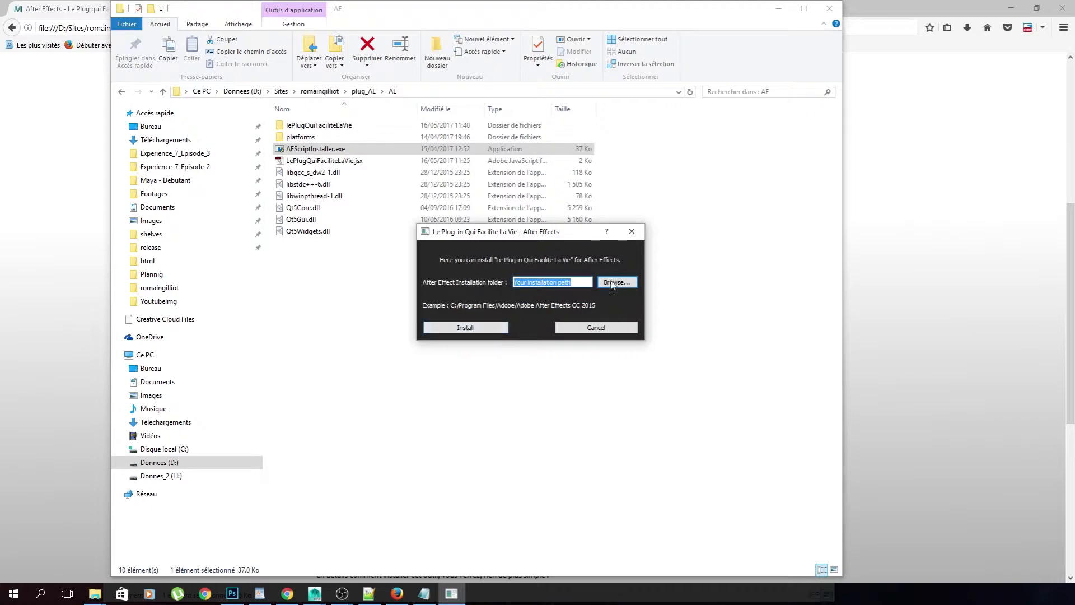
Step: Run the plug-in installation for After Effects from the installer dialog and return to the plug-in's web page
{"action": "left_click", "coordinate": [495, 328]}
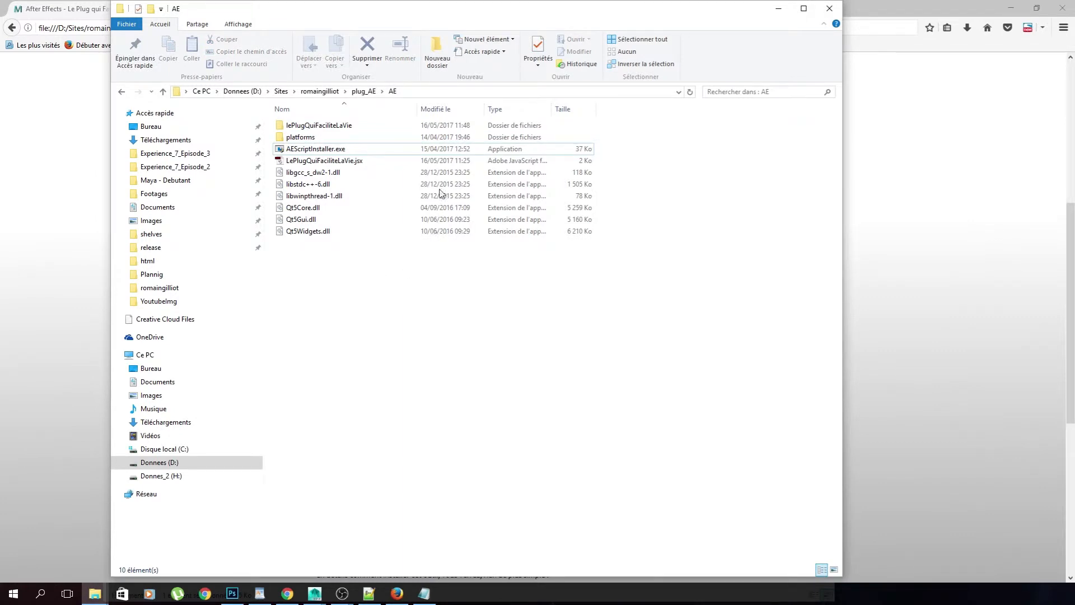
{"action": "key", "text": "alt+Left"}
{"action": "double_click", "coordinate": [289, 129]}
{"action": "key", "text": "alt+Left"}
{"action": "left_click", "coordinate": [97, 302]}
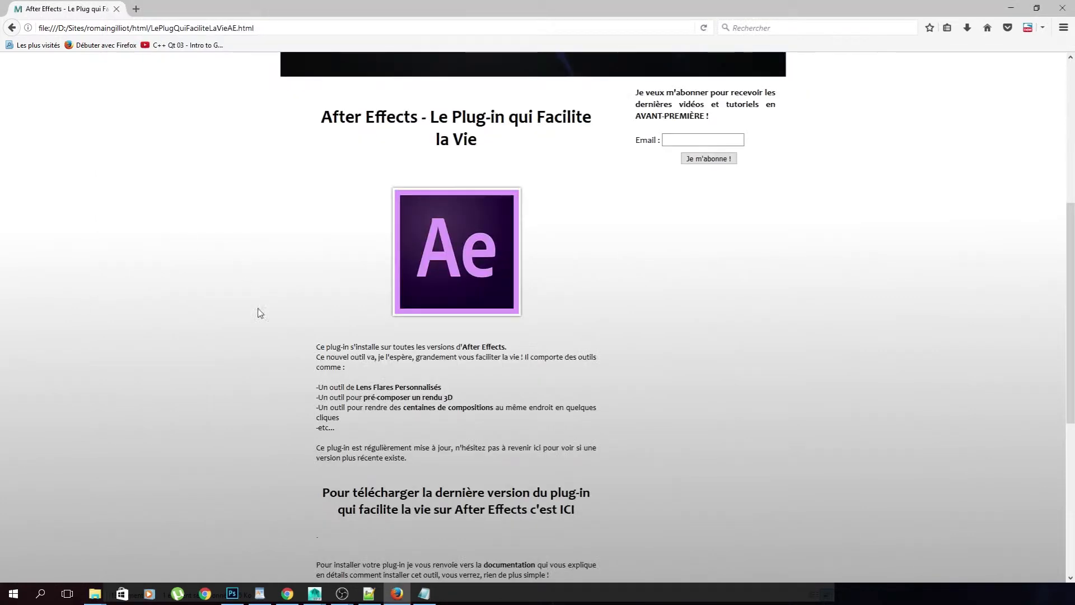
Step: Open the plug-in's PDF documentation from the web page, look through its introduction and close it
{"action": "scroll", "coordinate": [480, 457], "scroll_direction": "down", "scroll_amount": 3}
{"action": "left_click", "coordinate": [513, 374]}
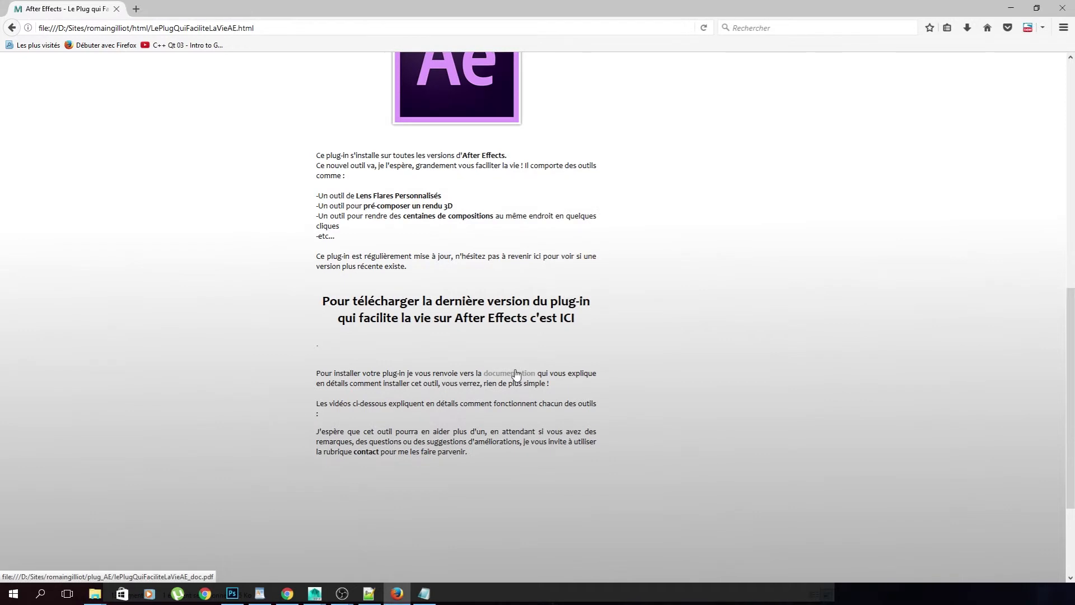
{"action": "scroll", "coordinate": [396, 288], "scroll_direction": "down", "scroll_amount": 10}
{"action": "scroll", "coordinate": [396, 287], "scroll_direction": "up", "scroll_amount": 3}
{"action": "scroll", "coordinate": [396, 287], "scroll_direction": "down", "scroll_amount": 3}
{"action": "scroll", "coordinate": [409, 325], "scroll_direction": "up", "scroll_amount": 4}
{"action": "scroll", "coordinate": [417, 357], "scroll_direction": "down", "scroll_amount": 5}
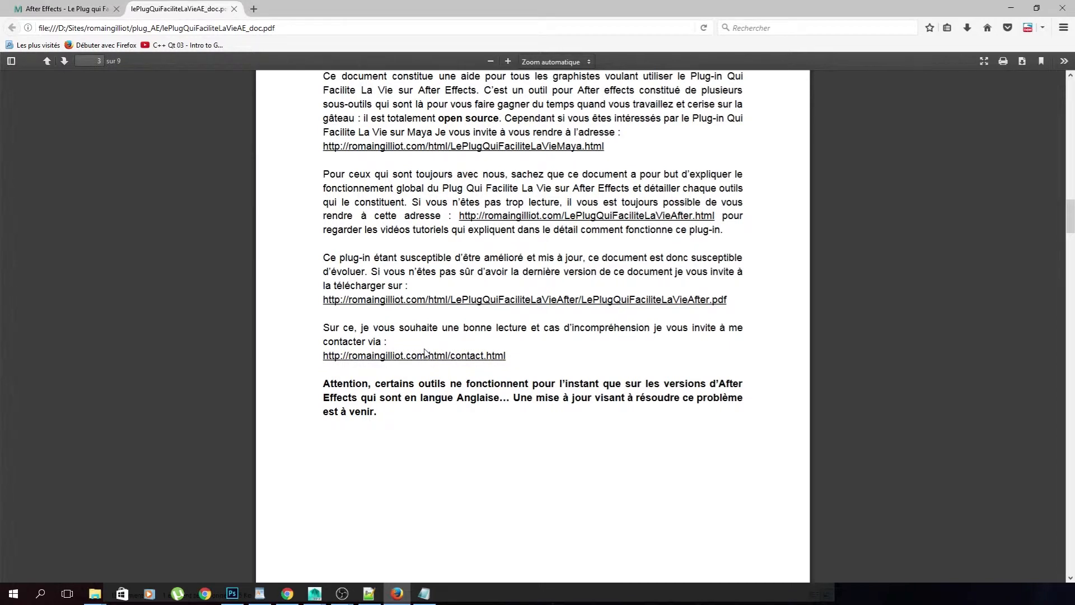
{"action": "key", "text": "ctrl+w"}
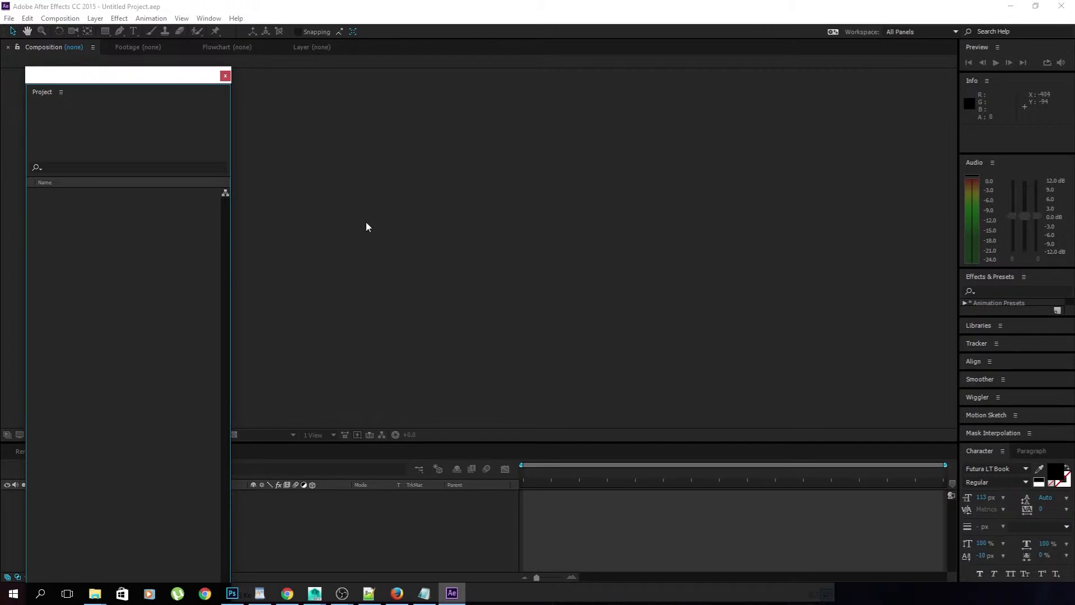
Step: In After Effects, open the LePlugQuiFaciliteLaVie.jsx script panel and dock it among the Composition viewer's panels
{"action": "left_click", "coordinate": [208, 18]}
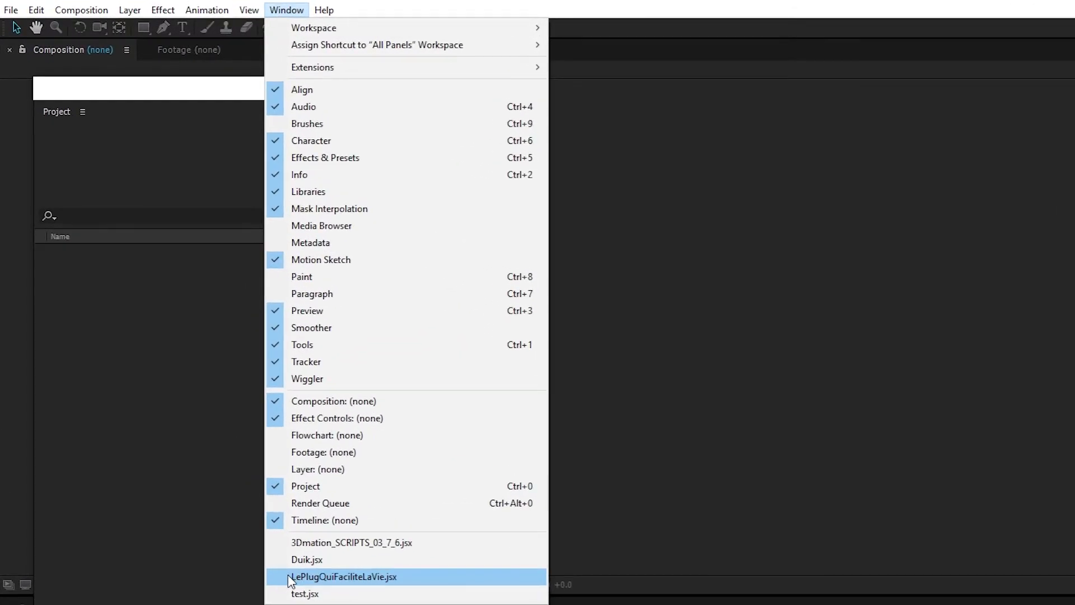
{"action": "left_click", "coordinate": [395, 586]}
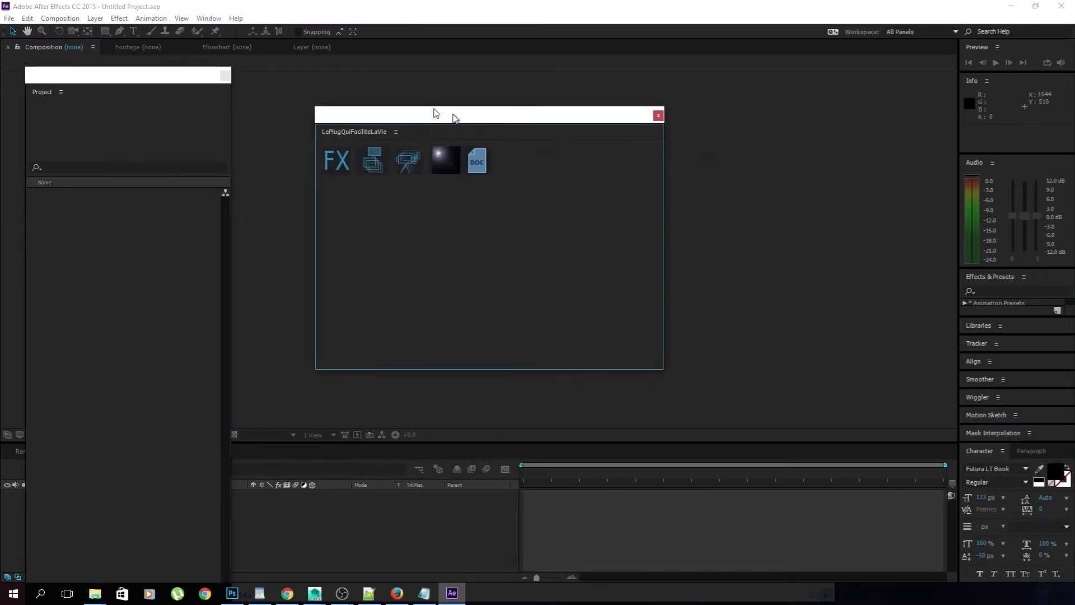
{"action": "left_click_drag", "start_coordinate": [436, 113], "coordinate": [541, 45]}
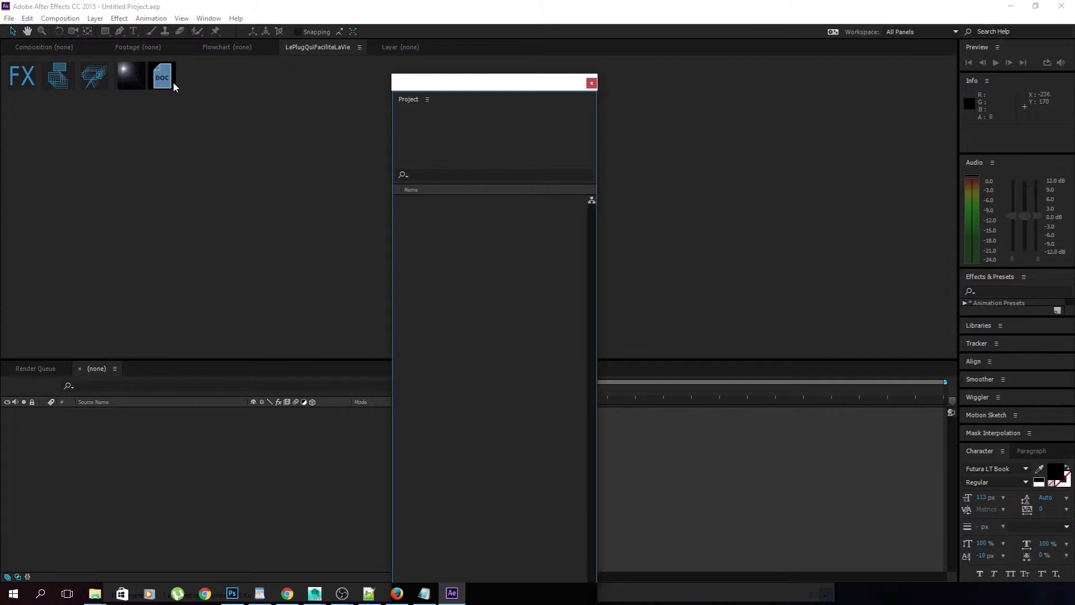
Step: Shrink and reposition the floating Project panel so its whole height, including the bottom row of controls, fits on screen
{"action": "left_click", "coordinate": [27, 75]}
{"action": "left_click_drag", "start_coordinate": [448, 83], "coordinate": [416, 47]}
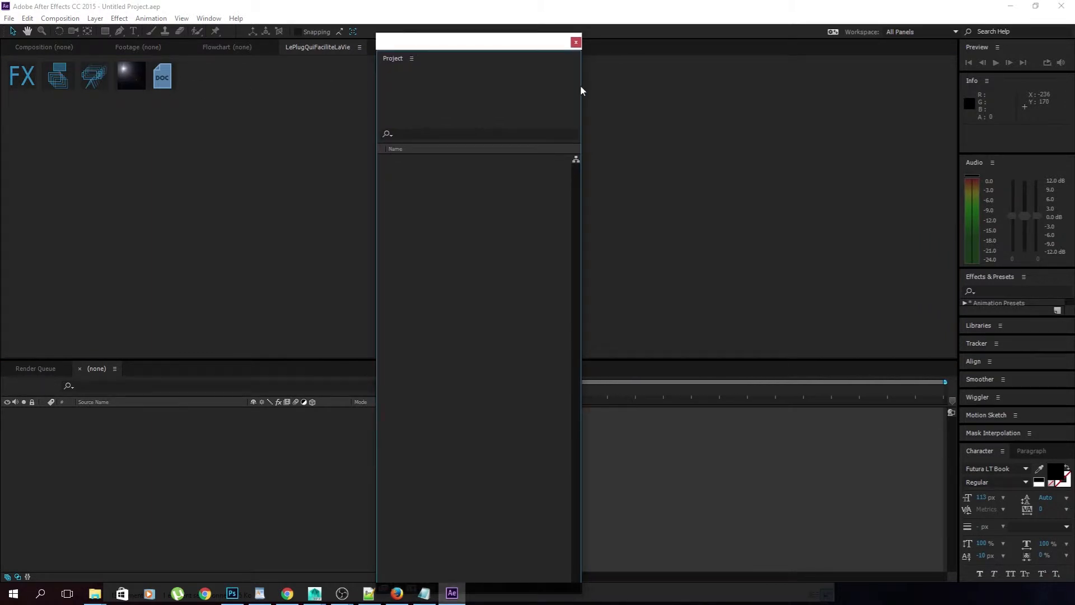
{"action": "left_click_drag", "start_coordinate": [581, 34], "coordinate": [559, 109]}
{"action": "left_click_drag", "start_coordinate": [492, 119], "coordinate": [459, 78]}
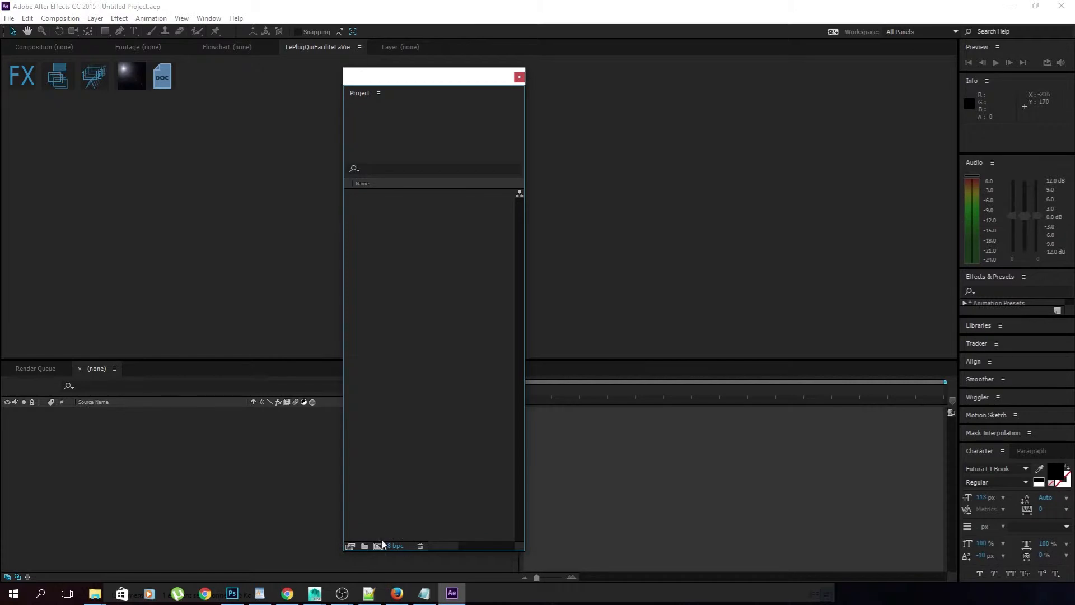
Step: Create a new 1920 x 1080 composition at 24 fps and close the floating Project panel
{"action": "left_click", "coordinate": [378, 545]}
{"action": "left_click", "coordinate": [842, 378]}
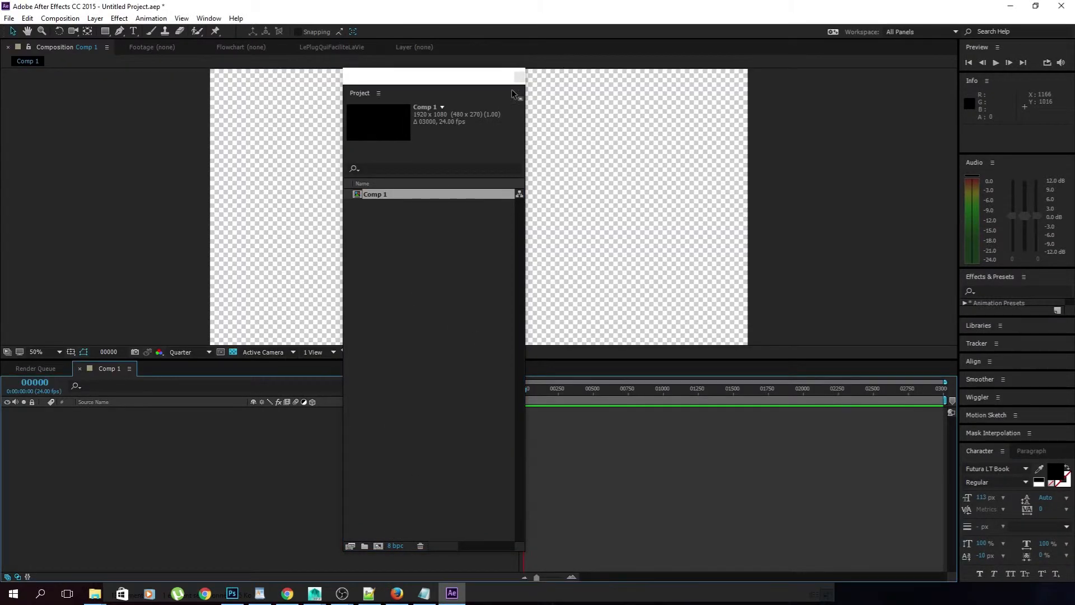
{"action": "left_click", "coordinate": [520, 77]}
Step: Add a light gray solid layer to the composition
{"action": "left_click", "coordinate": [262, 493]}
{"action": "key", "text": "ctrl+y"}
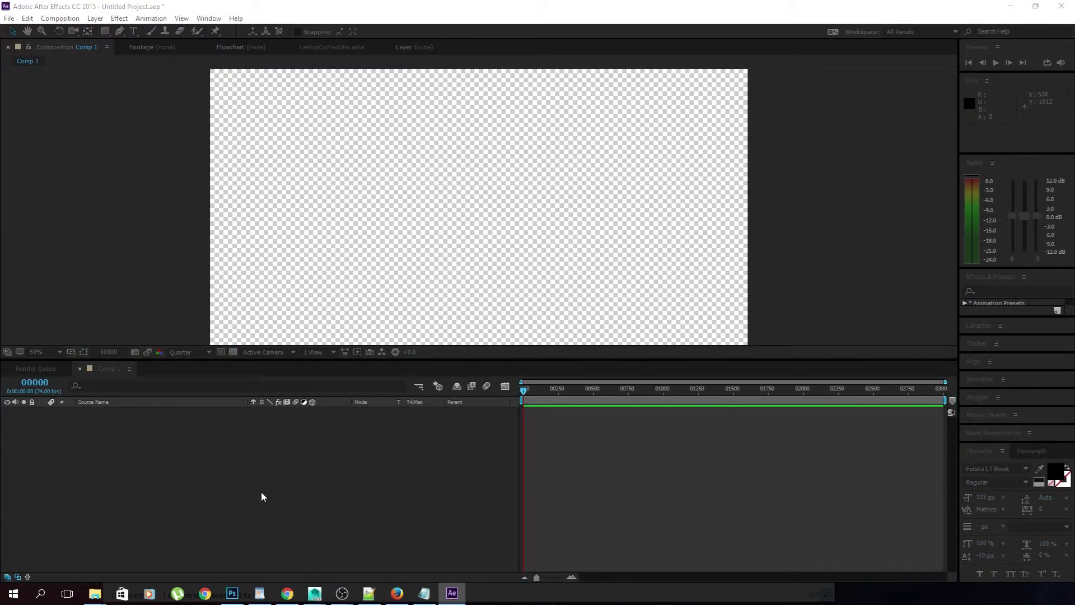
{"action": "key", "text": "Return"}
Step: Open the plug-in's Quick Effects window, switch it to the advanced effects and move it clear of the gray square
{"action": "left_click", "coordinate": [344, 50]}
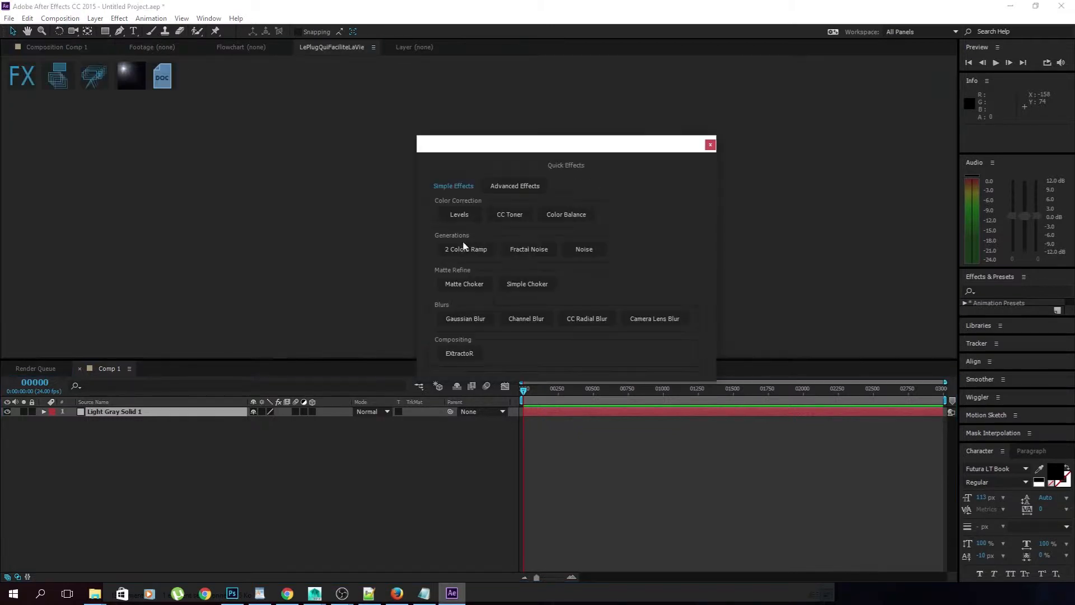
{"action": "left_click_drag", "start_coordinate": [572, 149], "coordinate": [583, 117]}
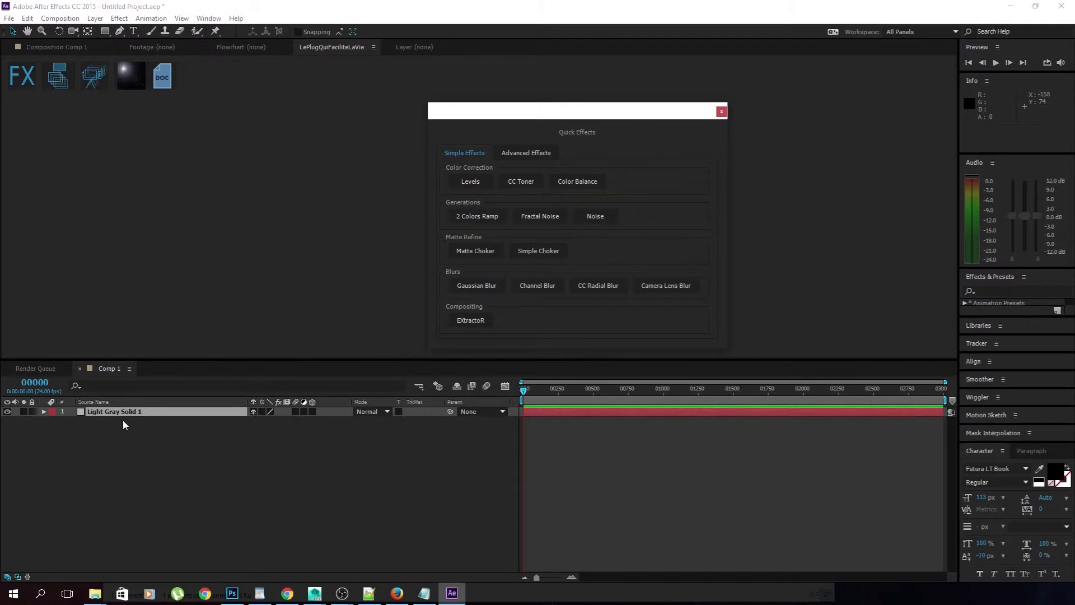
{"action": "left_click", "coordinate": [129, 438]}
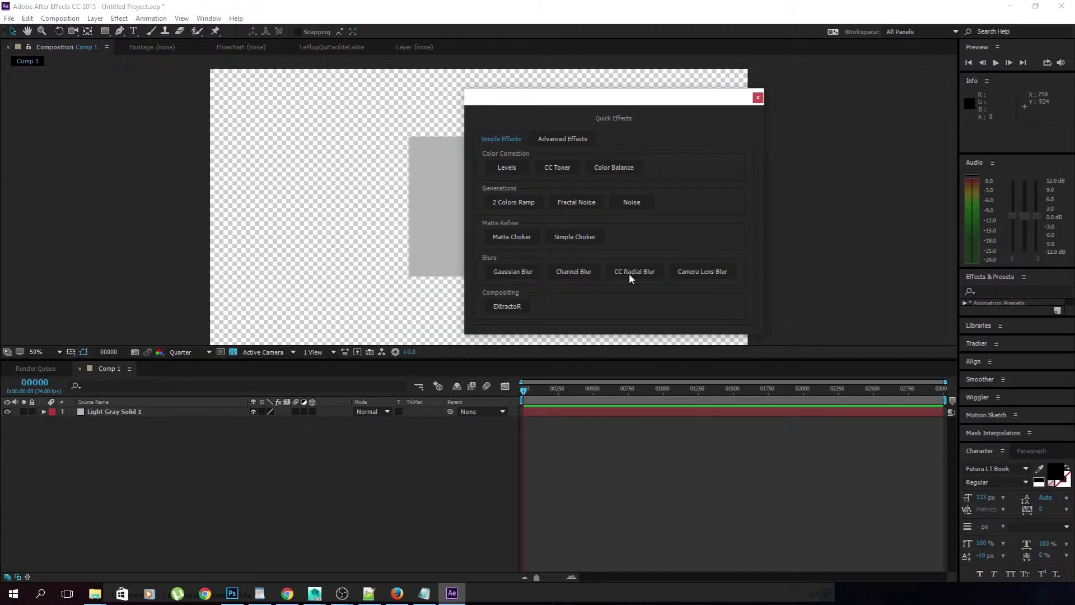
{"action": "left_click", "coordinate": [657, 272]}
{"action": "left_click", "coordinate": [562, 140]}
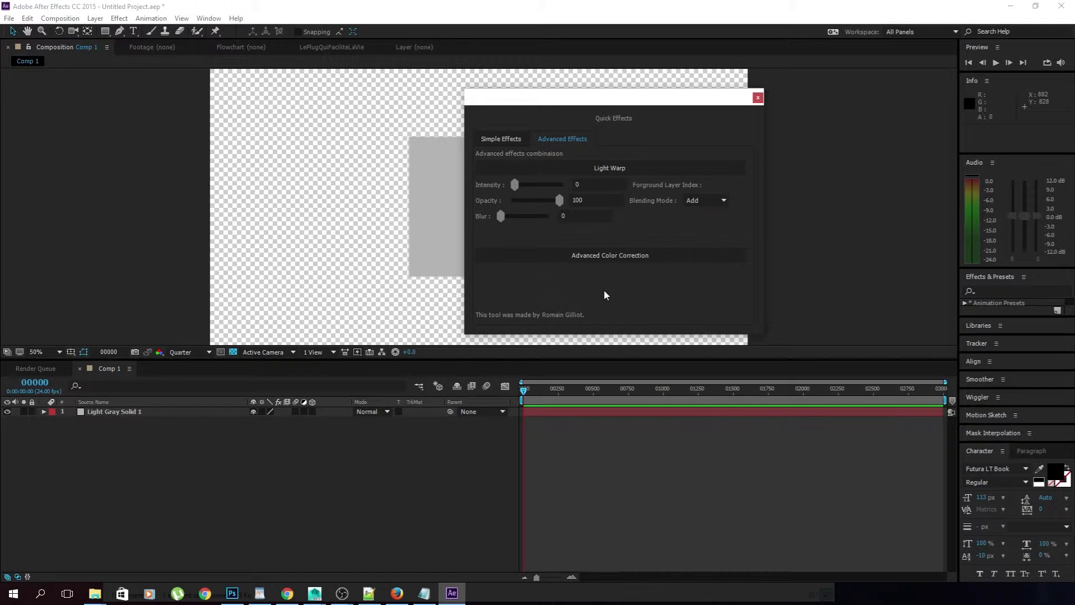
{"action": "left_click_drag", "start_coordinate": [604, 100], "coordinate": [786, 101]}
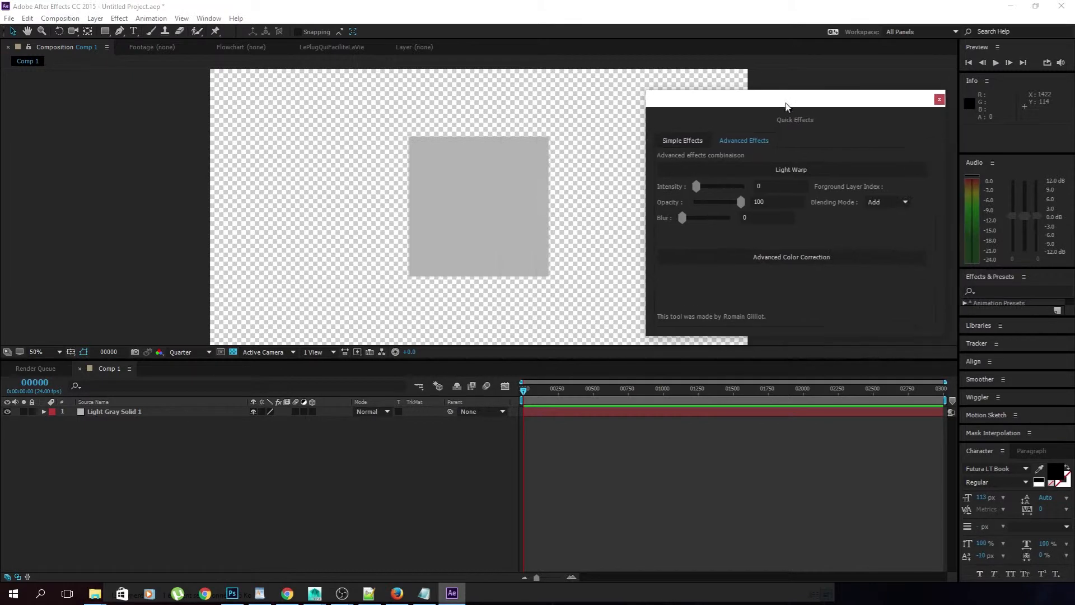
{"action": "left_click", "coordinate": [295, 510]}
{"action": "scroll", "coordinate": [326, 264], "scroll_direction": "down", "scroll_amount": 2}
{"action": "scroll", "coordinate": [386, 253], "scroll_direction": "up", "scroll_amount": 2}
{"action": "left_click_drag", "start_coordinate": [404, 252], "coordinate": [388, 252]}
{"action": "scroll", "coordinate": [388, 251], "scroll_direction": "down", "scroll_amount": 2}
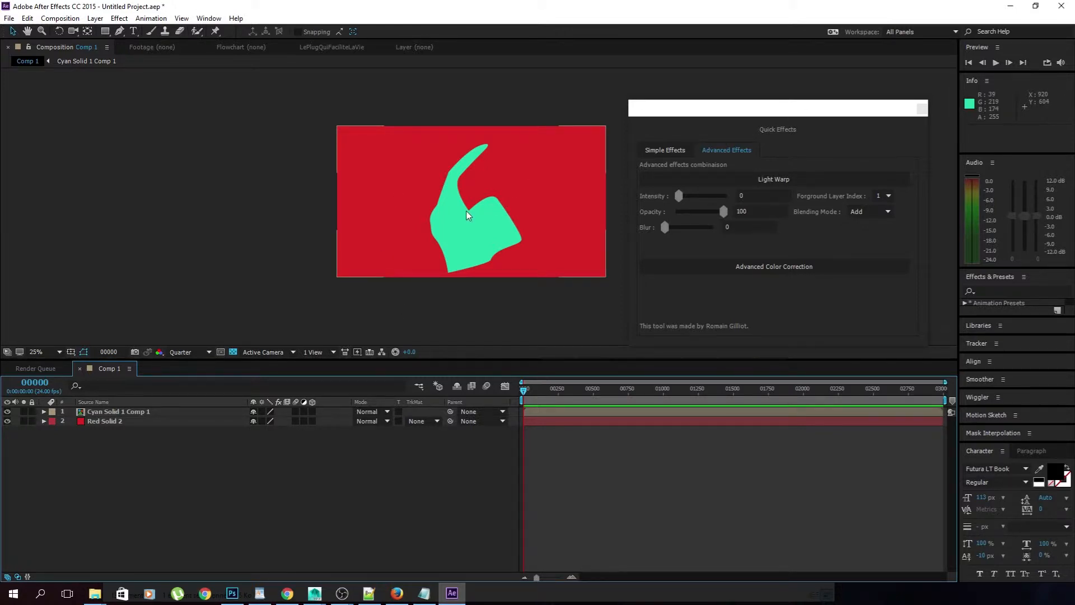
Step: Apply Light Warp to the red background solid with foreground layer index 1, opacity 100 and Add blending mode
{"action": "left_click_drag", "start_coordinate": [846, 109], "coordinate": [845, 104]}
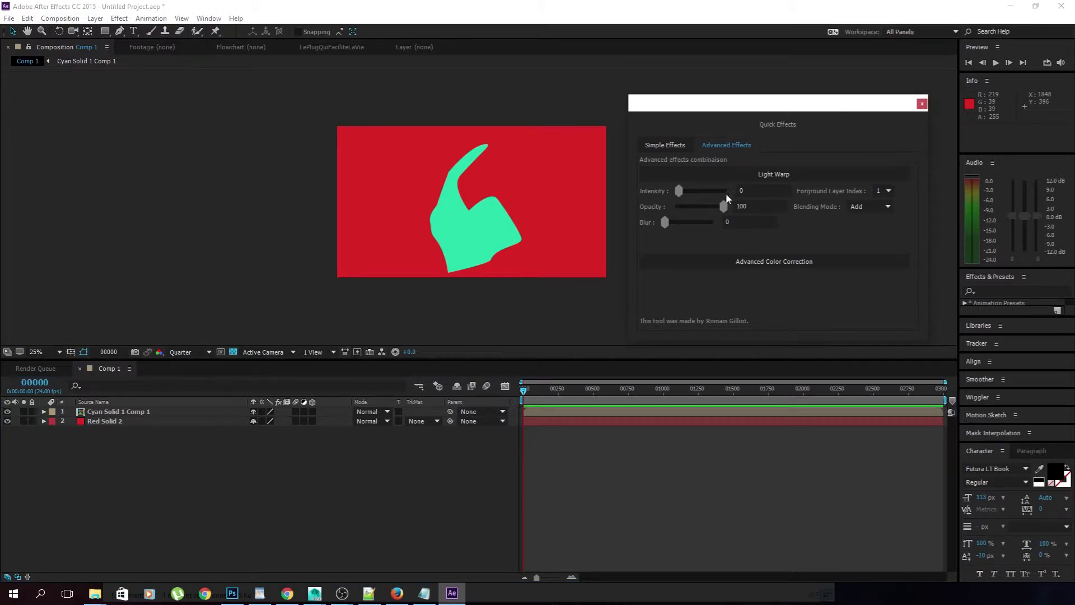
{"action": "left_click", "coordinate": [133, 422]}
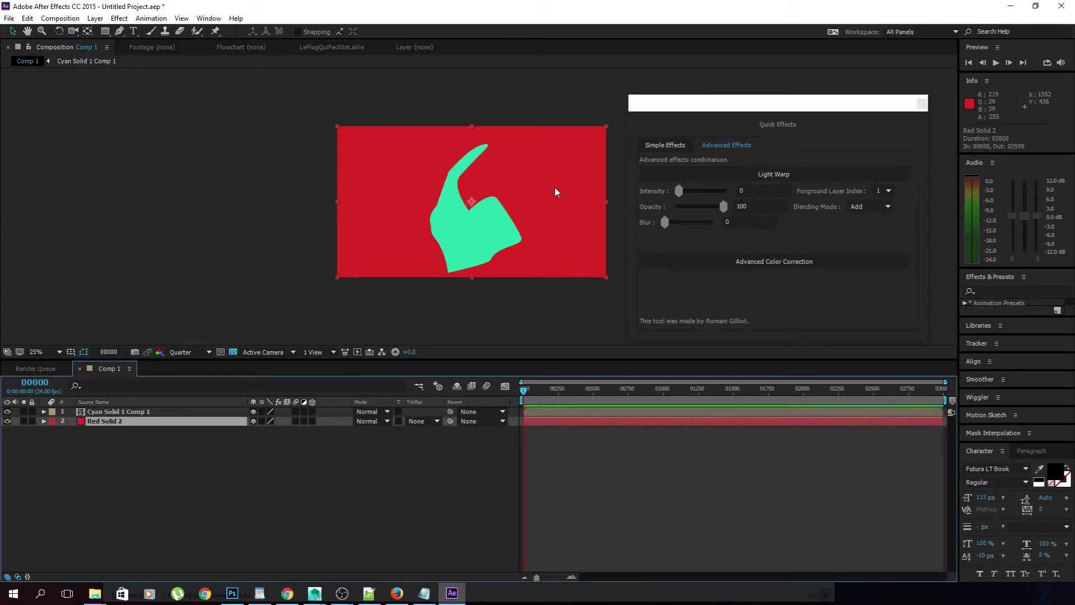
{"action": "left_click", "coordinate": [778, 175]}
{"action": "left_click", "coordinate": [103, 402]}
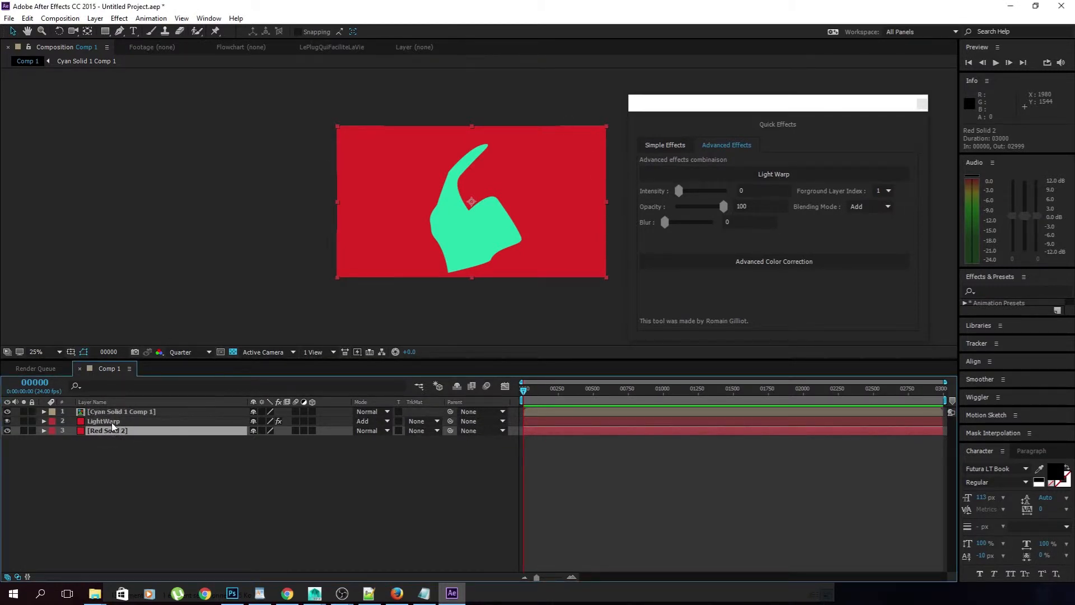
Step: Move the LightWarp layer above the cyan precomposition and set the Light Warp foreground layer index to 2
{"action": "left_click", "coordinate": [101, 422]}
{"action": "left_click_drag", "start_coordinate": [112, 423], "coordinate": [119, 411]}
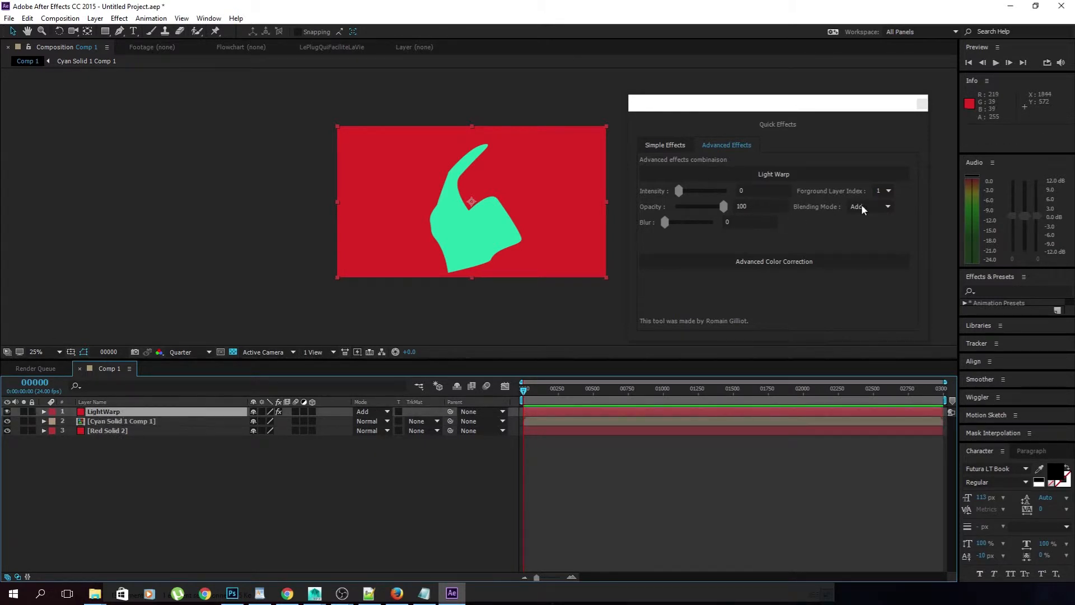
{"action": "left_click", "coordinate": [887, 192]}
{"action": "left_click", "coordinate": [884, 208]}
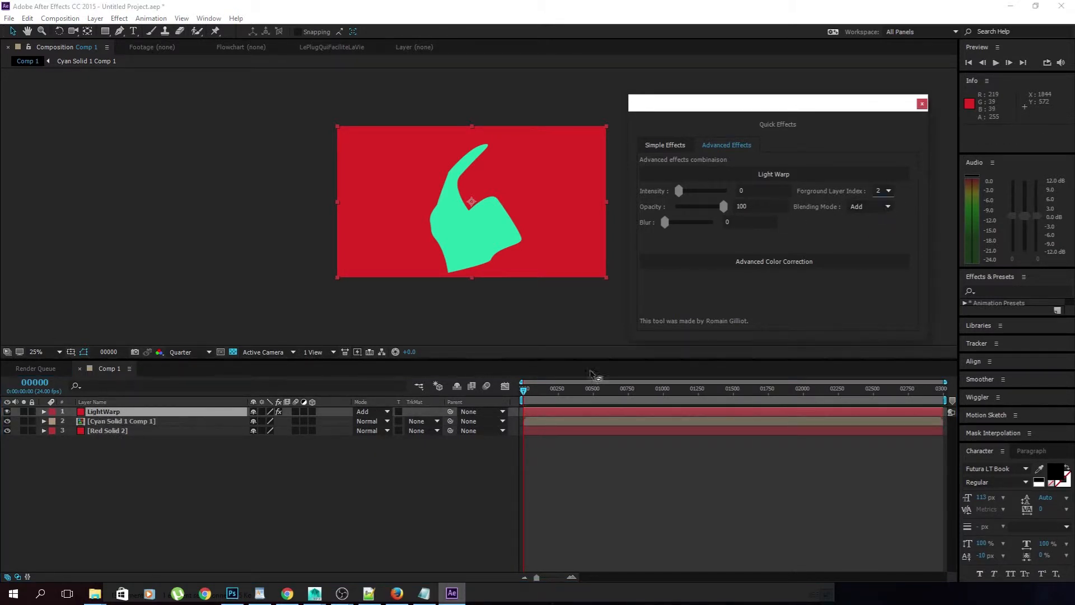
Step: Set the Light Warp intensity to about 40.7 on the LightWarp layer
{"action": "key", "text": "period"}
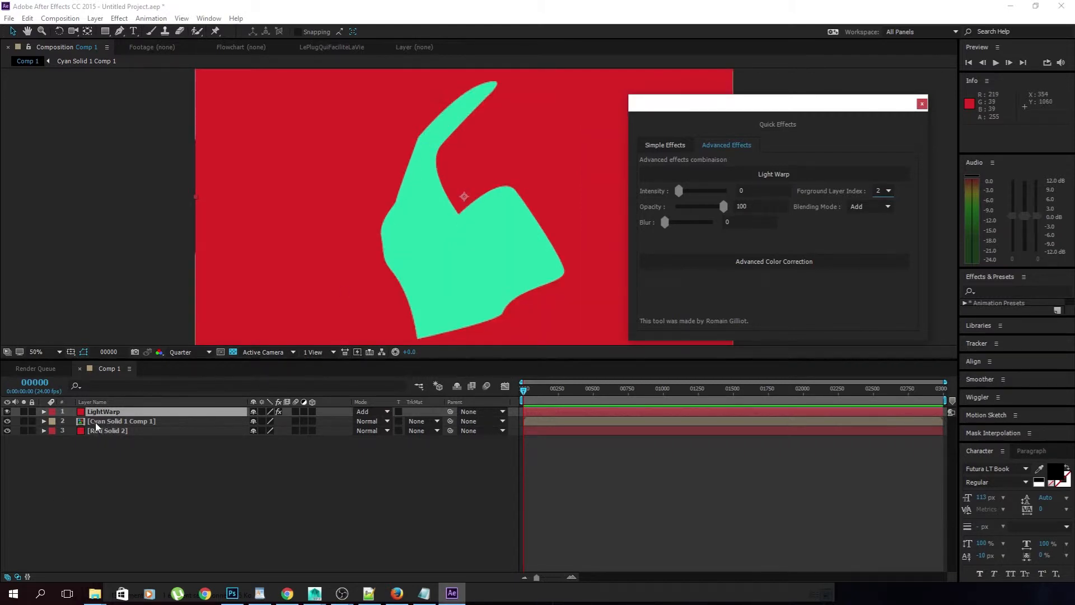
{"action": "key", "text": "period"}
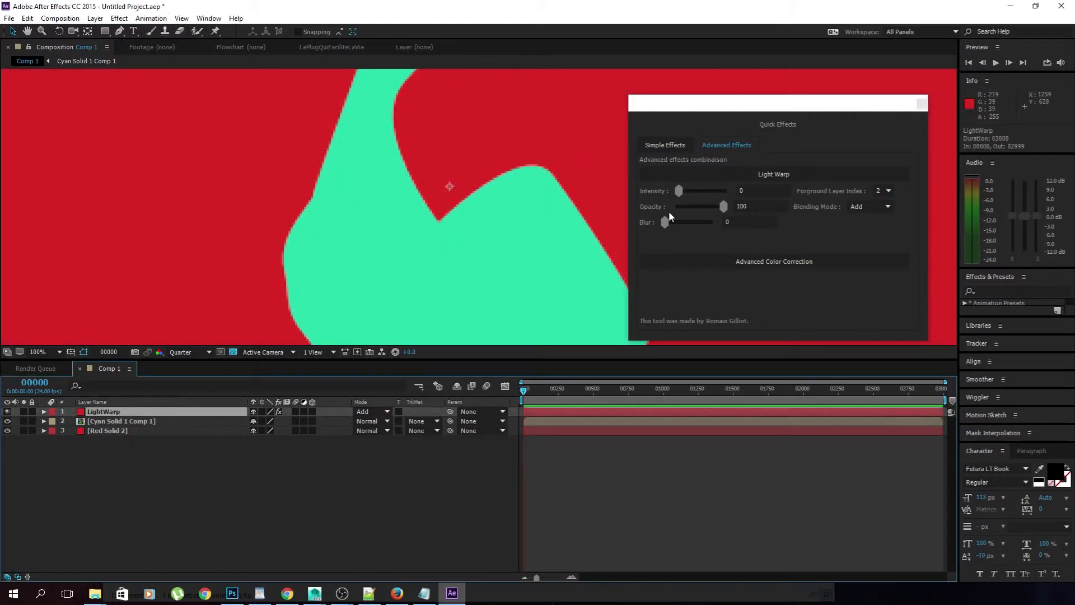
{"action": "scroll", "coordinate": [622, 203], "scroll_direction": "down", "scroll_amount": 1}
{"action": "left_click_drag", "start_coordinate": [678, 192], "coordinate": [717, 192]}
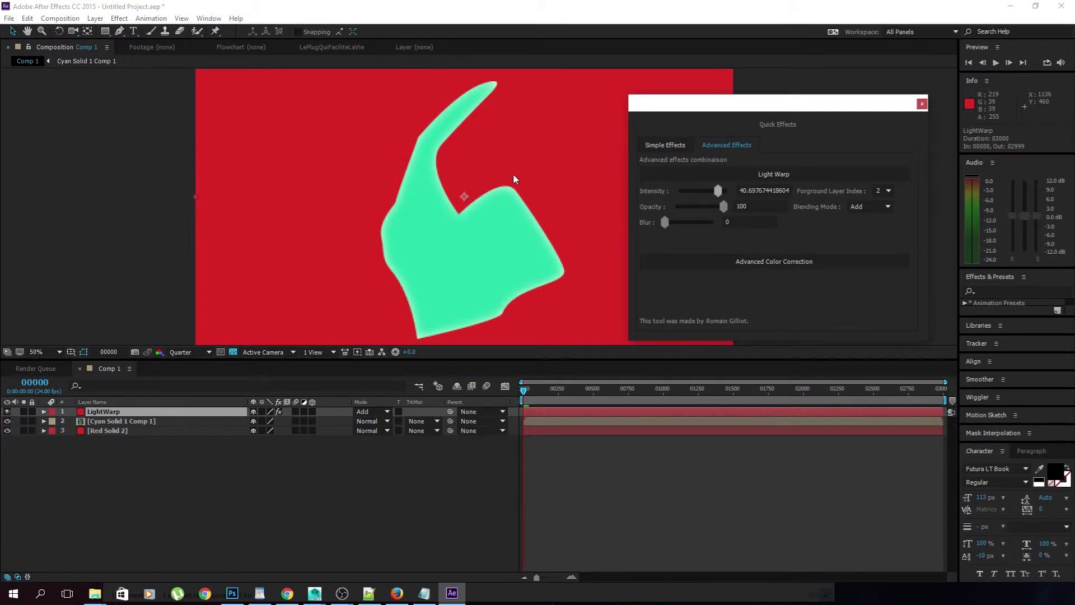
Step: Inspect the light-wrapped edges up close and lower the Light Warp intensity to about 23.8
{"action": "scroll", "coordinate": [499, 155], "scroll_direction": "up", "scroll_amount": 1}
{"action": "scroll", "coordinate": [495, 152], "scroll_direction": "up", "scroll_amount": 2}
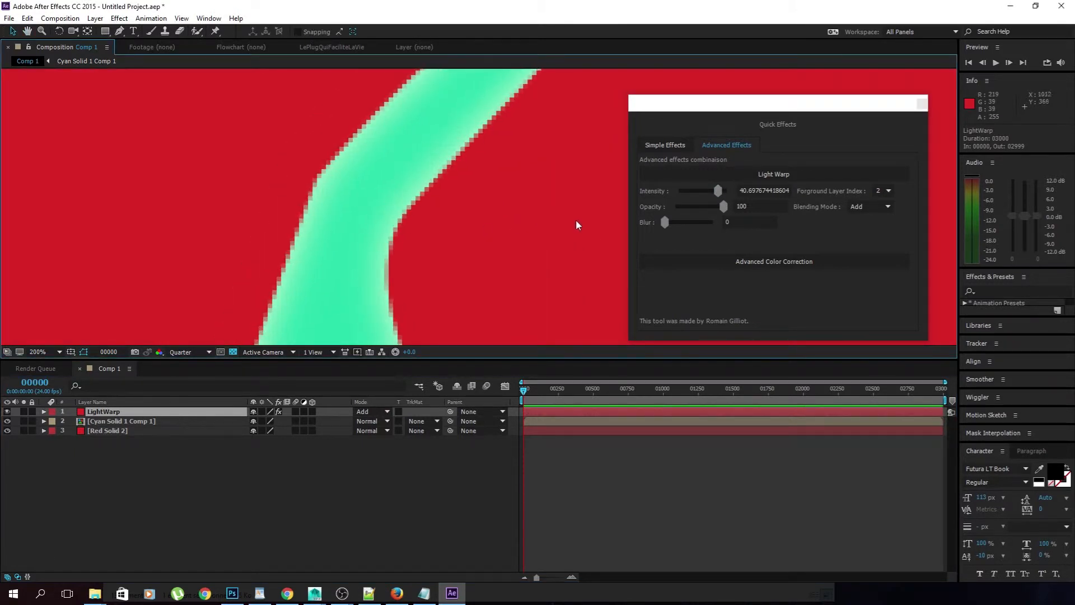
{"action": "mouse_move", "coordinate": [722, 195]}
{"action": "left_mouse_down"}
{"action": "mouse_move", "coordinate": [683, 192]}
{"action": "mouse_move", "coordinate": [702, 192]}
{"action": "left_mouse_up"}
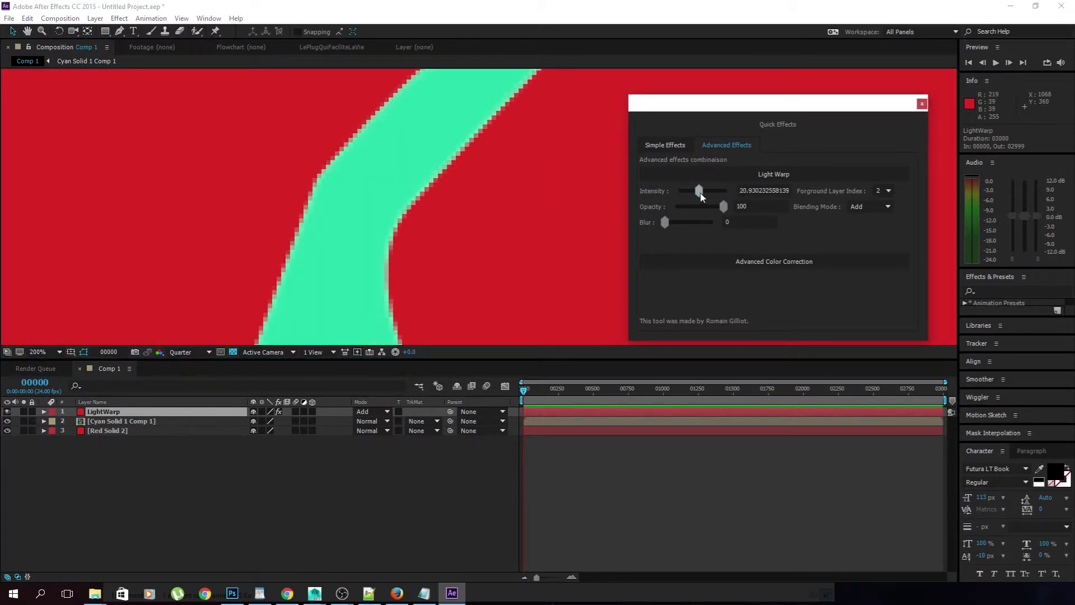
{"action": "key", "text": "comma"}
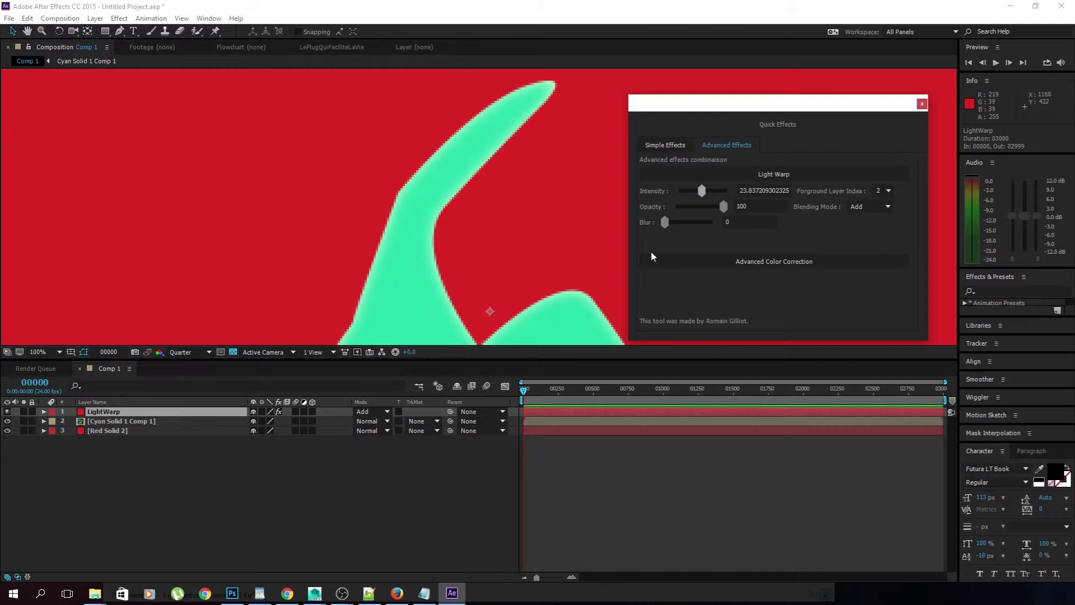
Step: Try the Normal blending mode on the LightWarp layer for comparison and restore Add
{"action": "left_click", "coordinate": [886, 210]}
{"action": "left_click", "coordinate": [866, 227]}
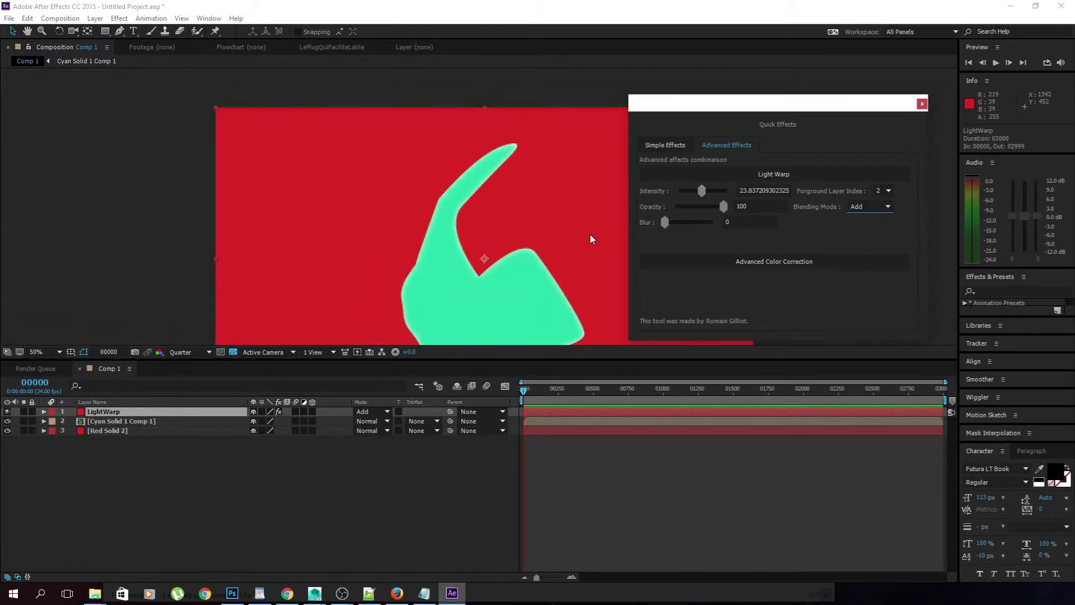
{"action": "scroll", "coordinate": [455, 231], "scroll_direction": "down", "scroll_amount": 2}
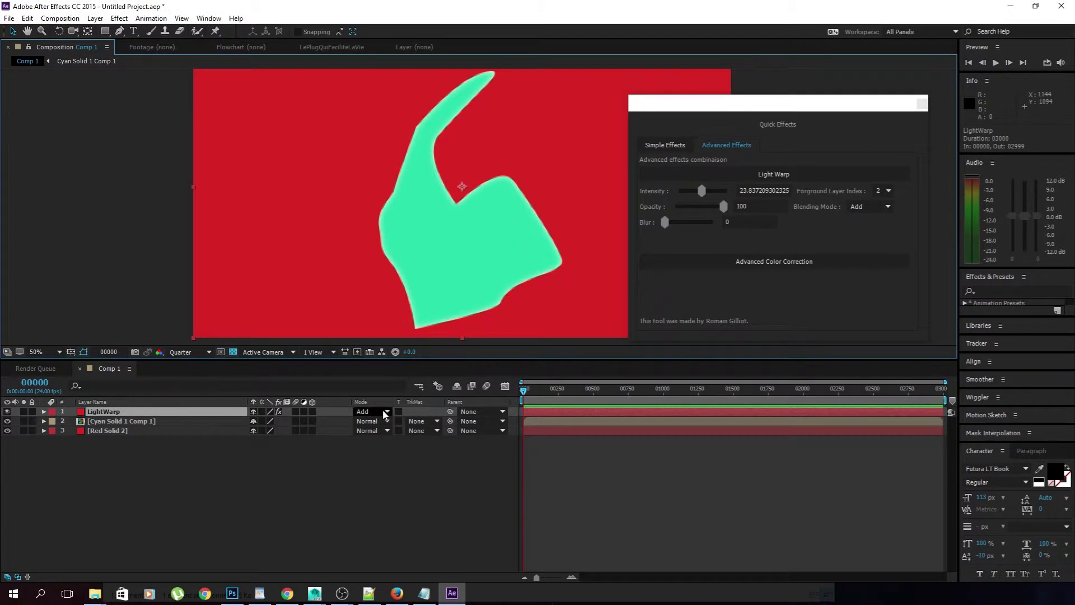
{"action": "left_click", "coordinate": [385, 414]}
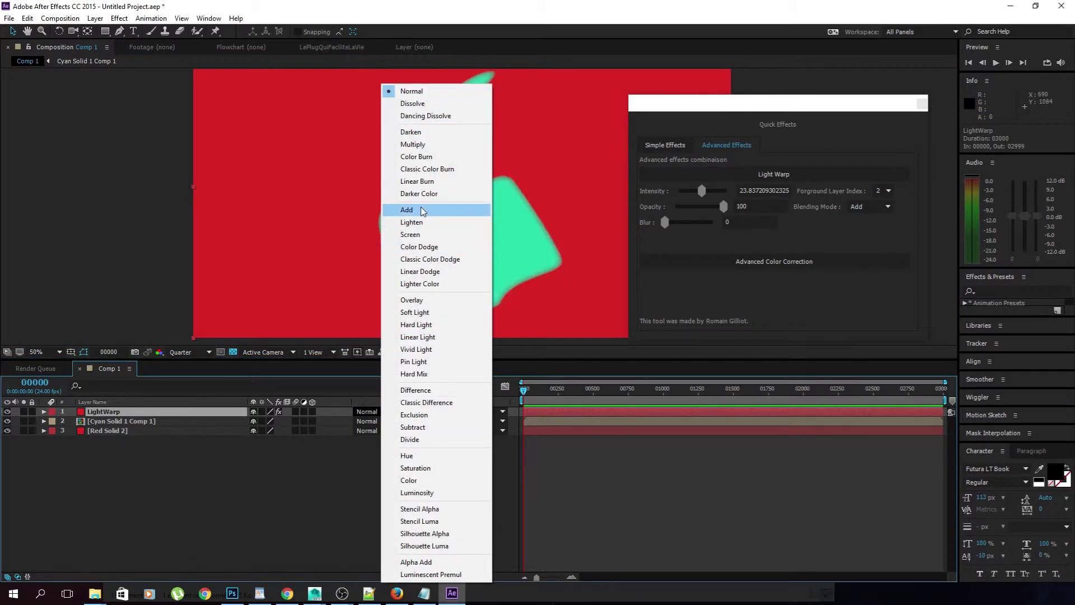
{"action": "left_click", "coordinate": [414, 210]}
Step: Set the Light Warp blur to about 14.5 and intensity to about 35.5, and close the Quick Effects window
{"action": "left_click_drag", "start_coordinate": [665, 222], "coordinate": [713, 191]}
{"action": "left_click_drag", "start_coordinate": [525, 220], "coordinate": [523, 235]}
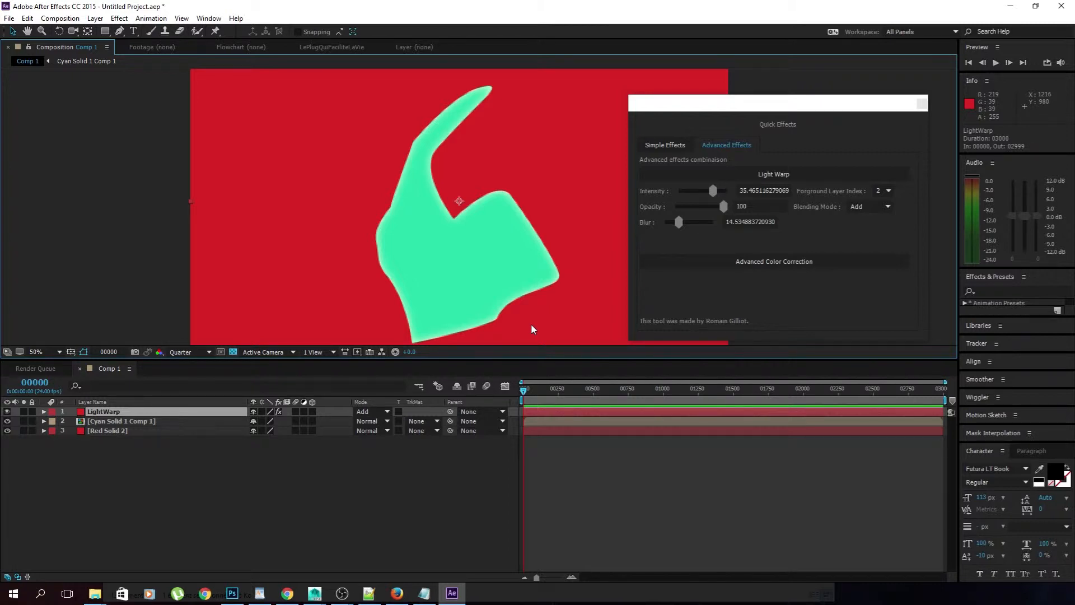
{"action": "left_click", "coordinate": [922, 103]}
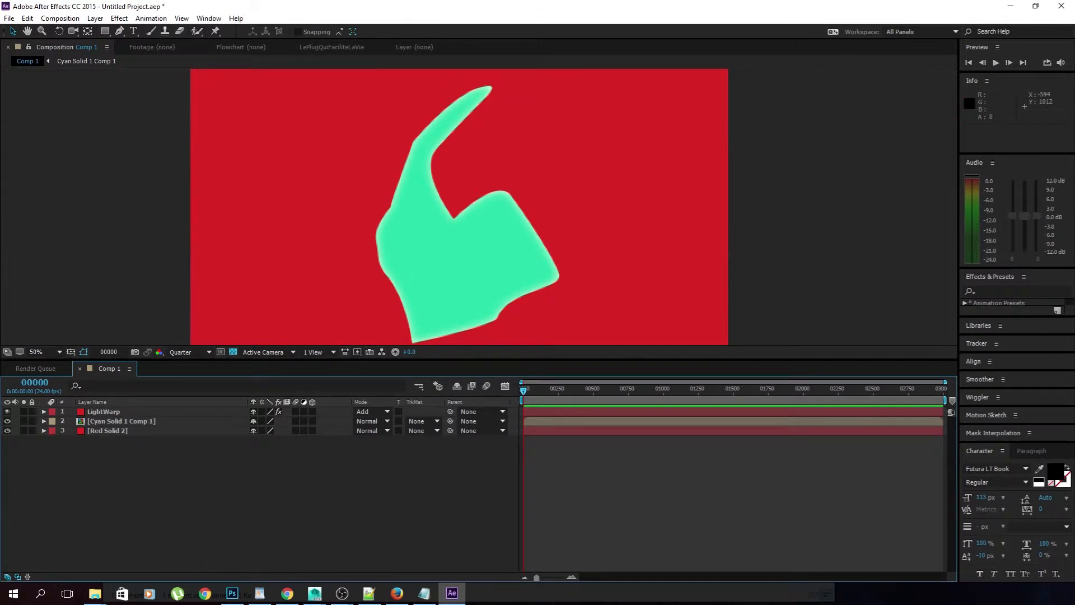
Step: Open the Effect Controls of the LightWarp layer and undock them into a floating panel beside the cyan shape
{"action": "left_click", "coordinate": [116, 413]}
{"action": "key", "text": "F3"}
{"action": "left_click_drag", "start_coordinate": [313, 47], "coordinate": [741, 73]}
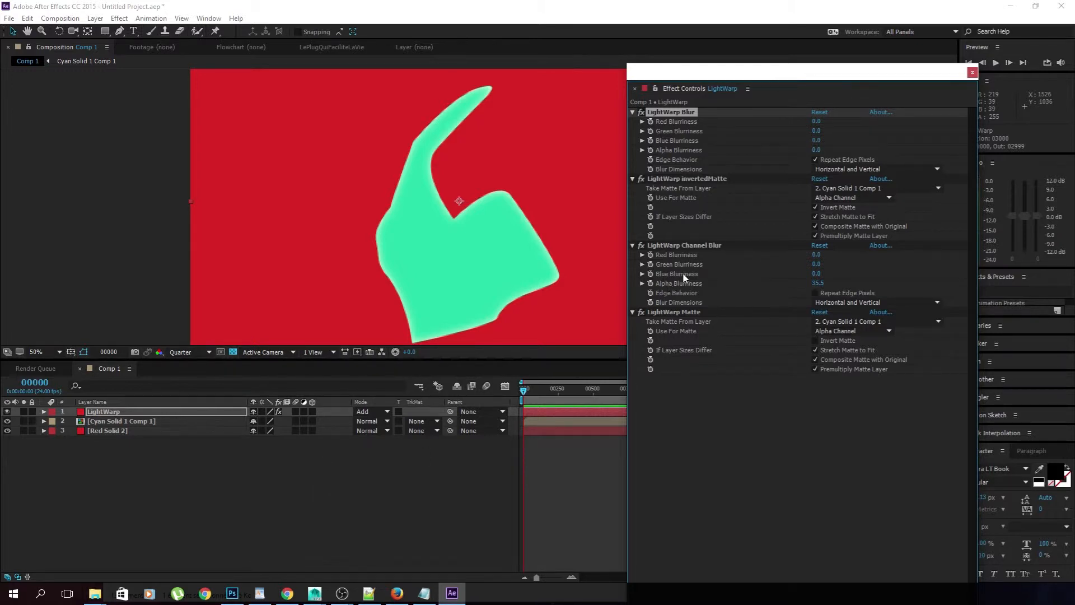
Step: Raise the Alpha Blurriness of the LightWarp Channel Blur to 111 and adjust the LightWarp layer's opacity
{"action": "left_click_drag", "start_coordinate": [817, 283], "coordinate": [859, 291]}
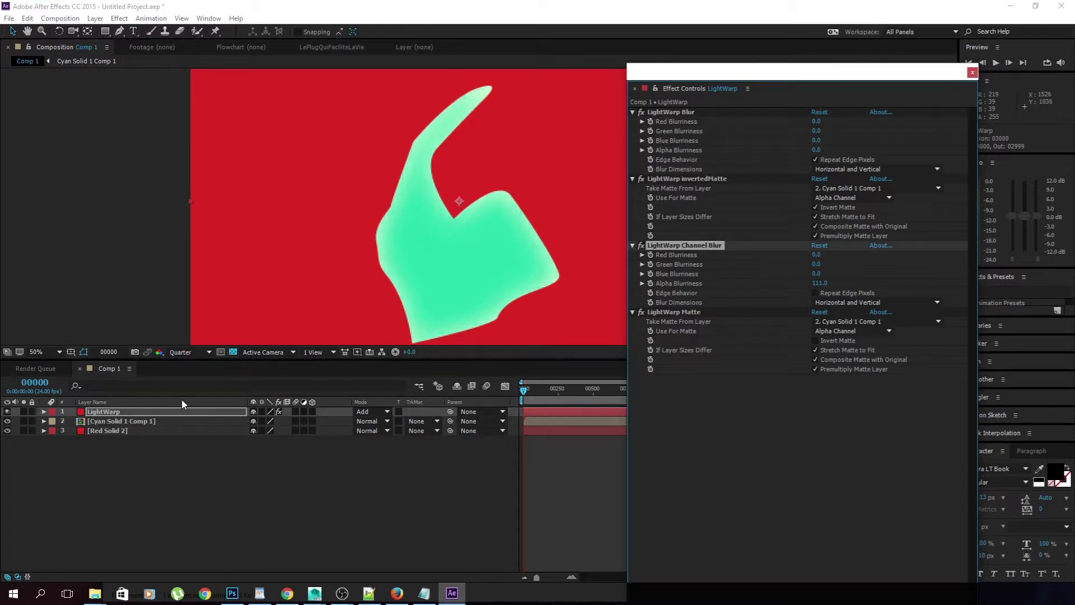
{"action": "left_click", "coordinate": [107, 411]}
{"action": "key", "text": "t"}
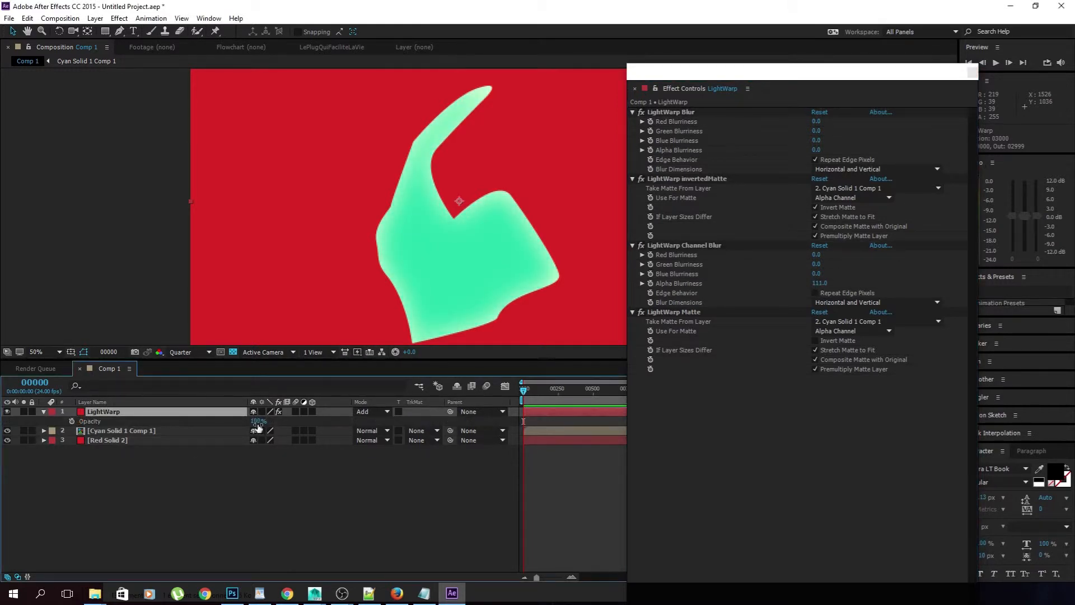
{"action": "left_click_drag", "start_coordinate": [259, 424], "coordinate": [286, 417]}
{"action": "left_click_drag", "start_coordinate": [799, 74], "coordinate": [707, 78]}
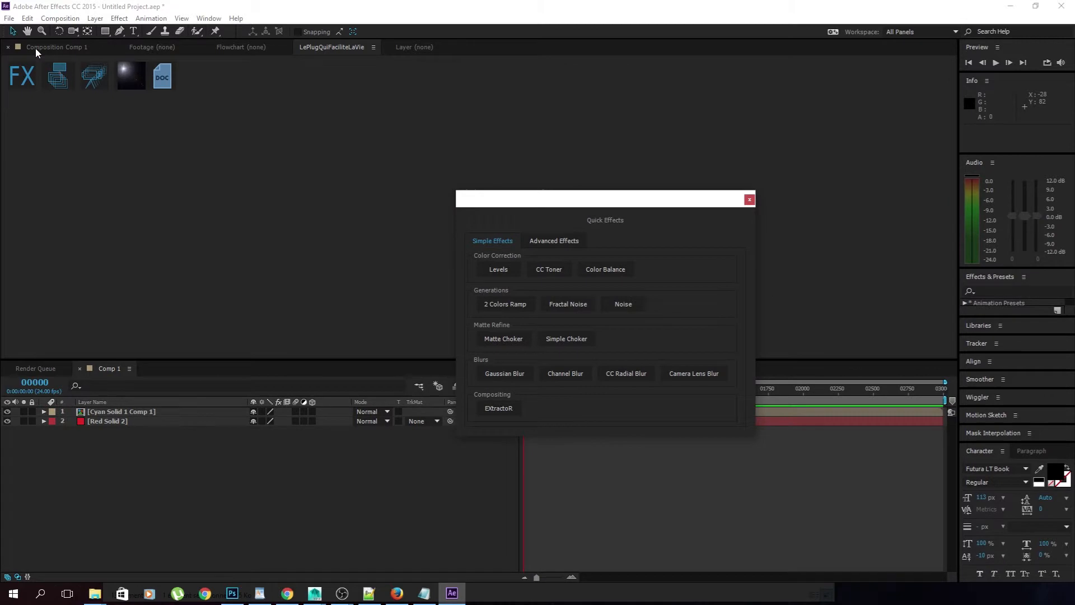
Step: Apply the Advanced Color Correction from the advanced Quick Effects to the Cyan Solid 1 Comp 1 layer with the composition in view
{"action": "left_click", "coordinate": [37, 48]}
{"action": "left_click_drag", "start_coordinate": [633, 208], "coordinate": [839, 126]}
{"action": "left_click", "coordinate": [768, 159]}
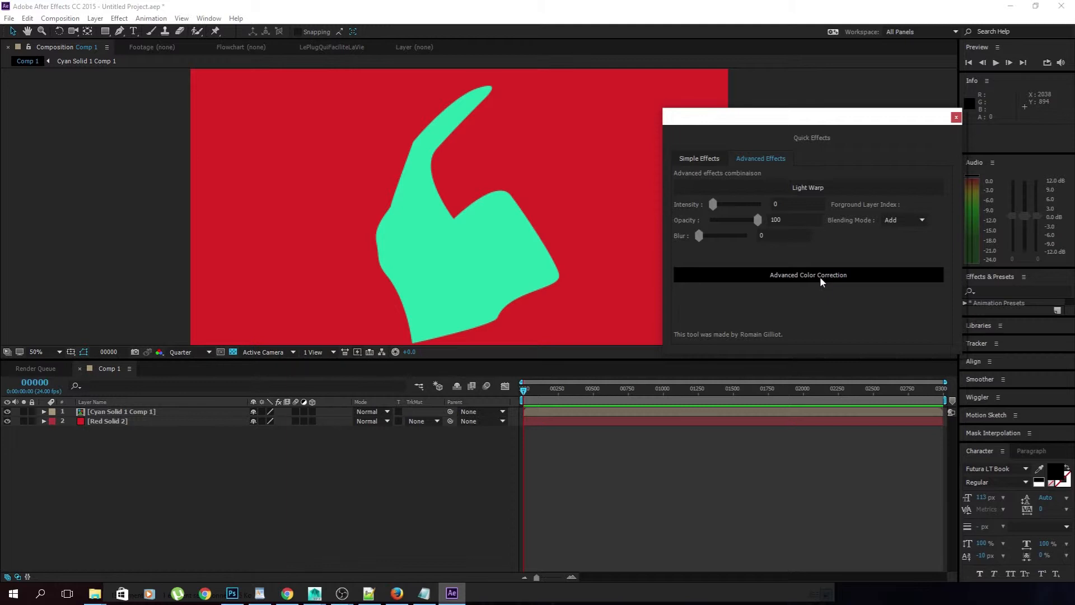
{"action": "left_click", "coordinate": [134, 412]}
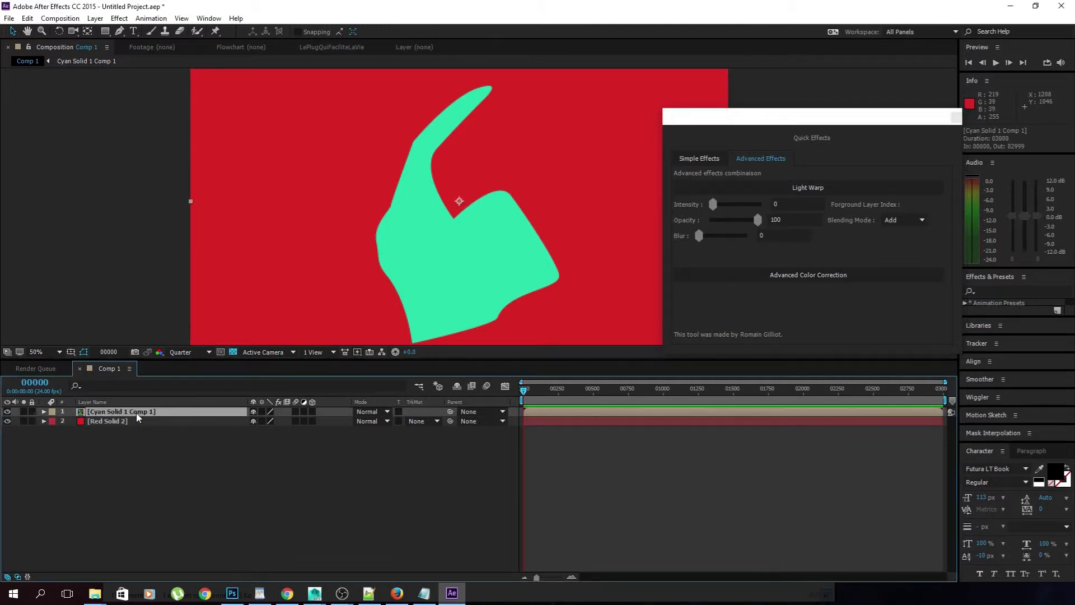
{"action": "left_click", "coordinate": [733, 275]}
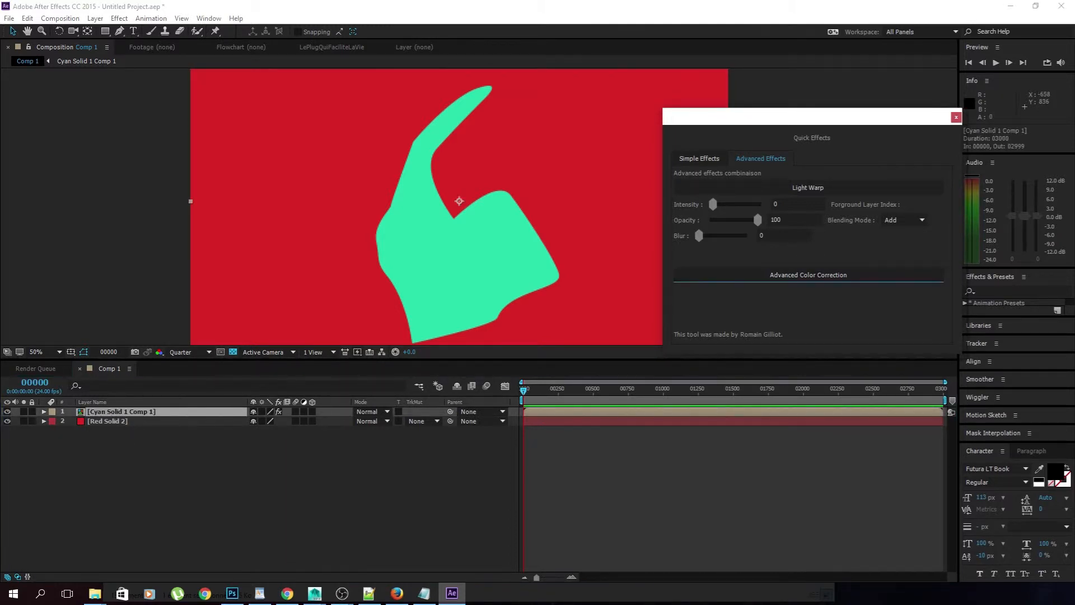
Step: Review the Levels, Curves, CC Toner and Color Balance effects on the Cyan Solid 1 Comp 1 layer and close the Effect Controls
{"action": "scroll", "coordinate": [353, 196], "scroll_direction": "down", "scroll_amount": 2}
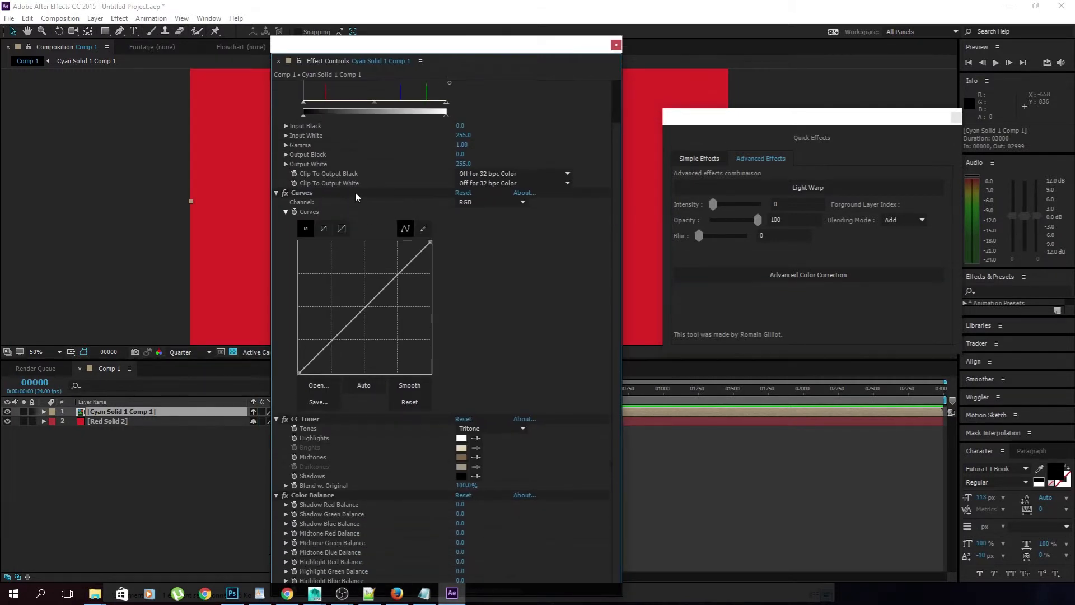
{"action": "scroll", "coordinate": [403, 405], "scroll_direction": "up", "scroll_amount": 2}
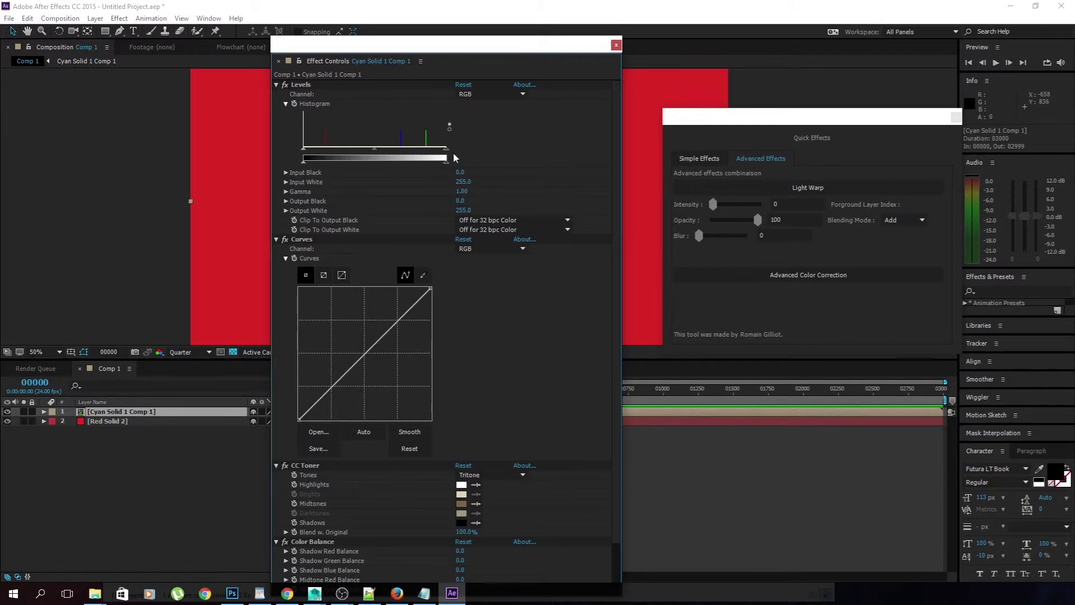
{"action": "scroll", "coordinate": [336, 560], "scroll_direction": "down", "scroll_amount": 2}
{"action": "left_click", "coordinate": [616, 45]}
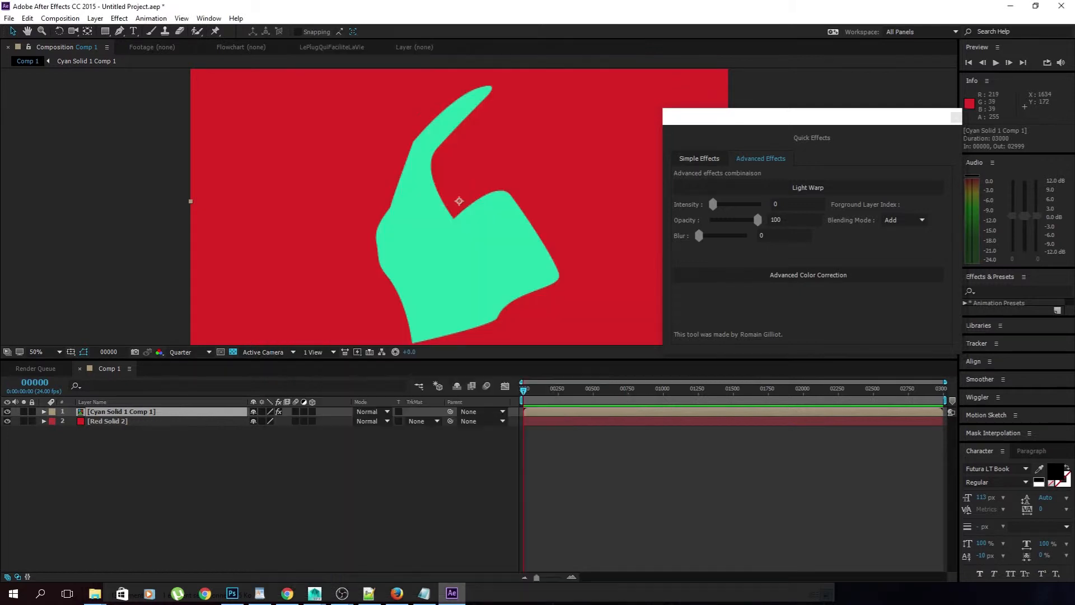
Step: Close the Quick Effects window and clear the cyan and red layers from Comp 1
{"action": "left_click", "coordinate": [956, 118]}
{"action": "left_click", "coordinate": [129, 453]}
{"action": "left_click", "coordinate": [117, 411]}
{"action": "left_click_drag", "start_coordinate": [125, 469], "coordinate": [119, 412]}
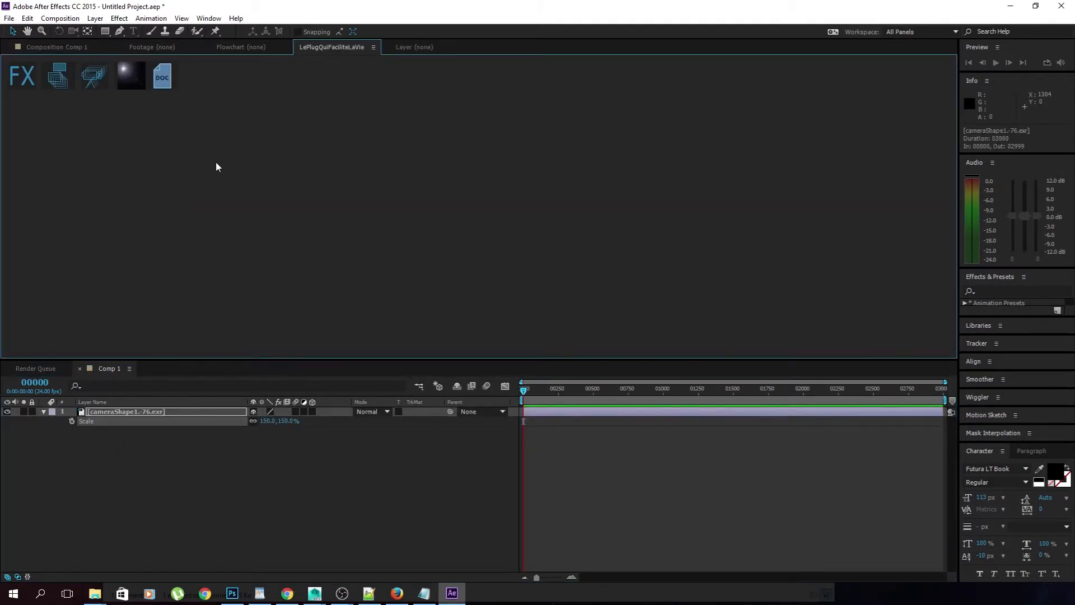
Step: Open the Fast Compositing tool and place its window over the composition of the cameraShape1.-76.exr layer
{"action": "left_click", "coordinate": [58, 78]}
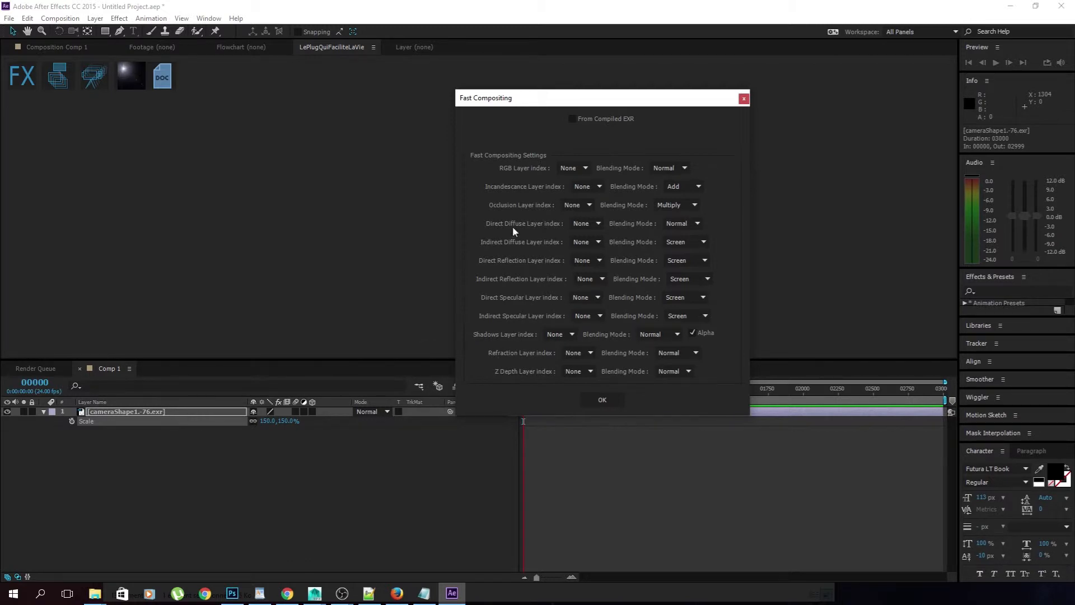
{"action": "left_click", "coordinate": [74, 49]}
{"action": "left_click_drag", "start_coordinate": [591, 105], "coordinate": [651, 107]}
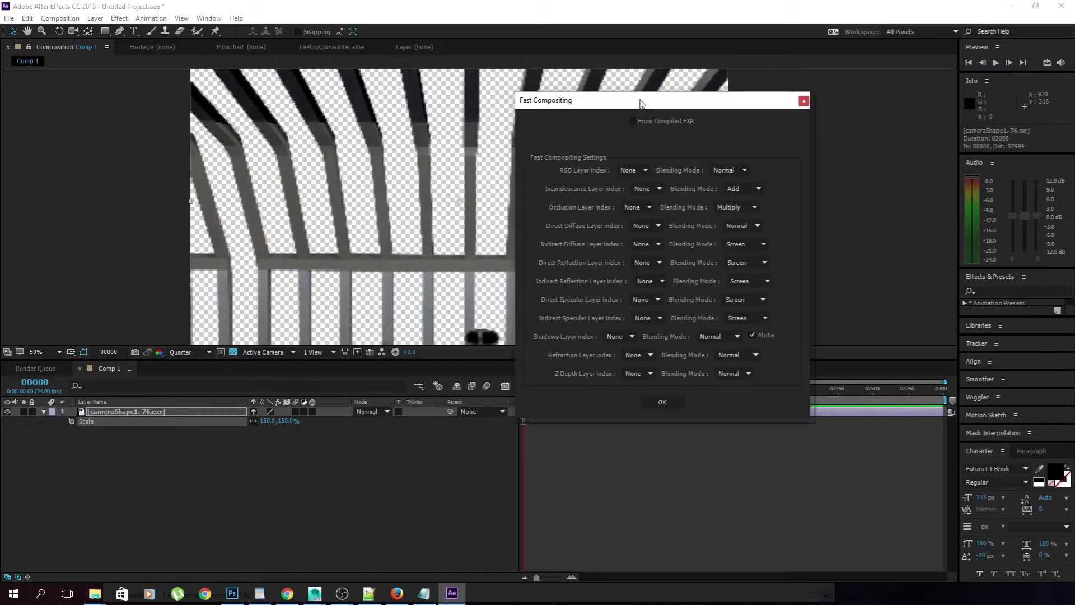
{"action": "left_click_drag", "start_coordinate": [652, 113], "coordinate": [682, 119]}
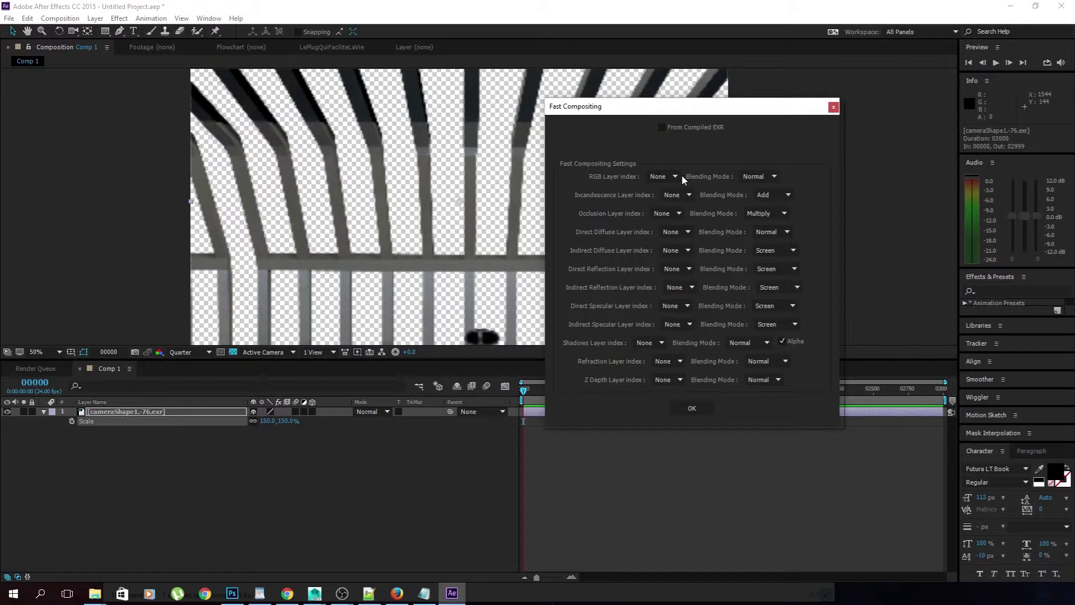
{"action": "left_click_drag", "start_coordinate": [725, 113], "coordinate": [732, 121]}
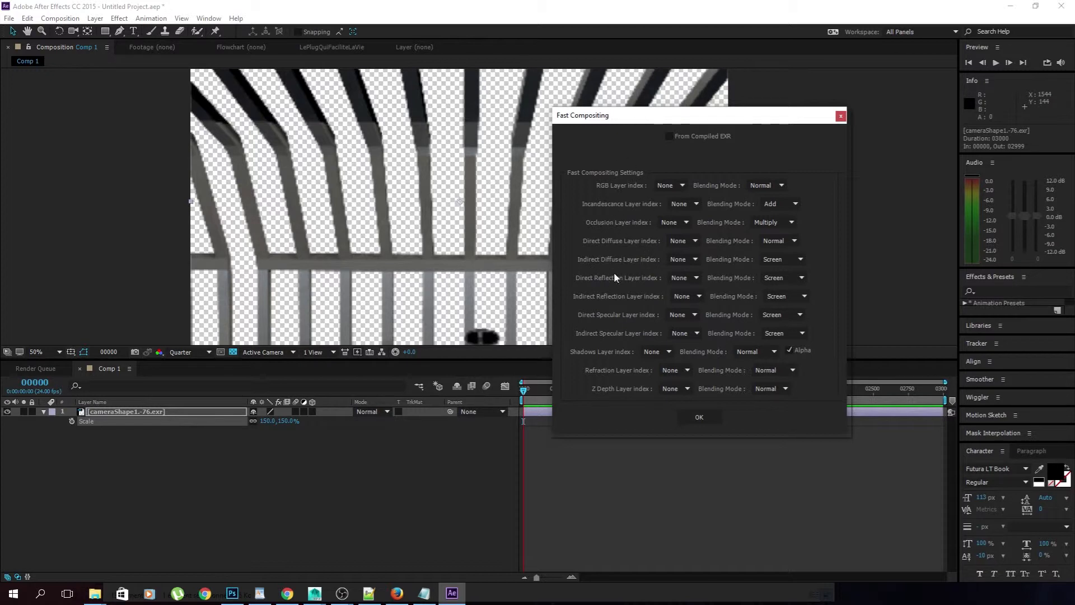
Step: Split the cameraShape1.-76.exr layer into passes with From Compiled EXR and every pass from RGB to Z Depth enabled, and close Fast Compositing
{"action": "left_click", "coordinate": [703, 137]}
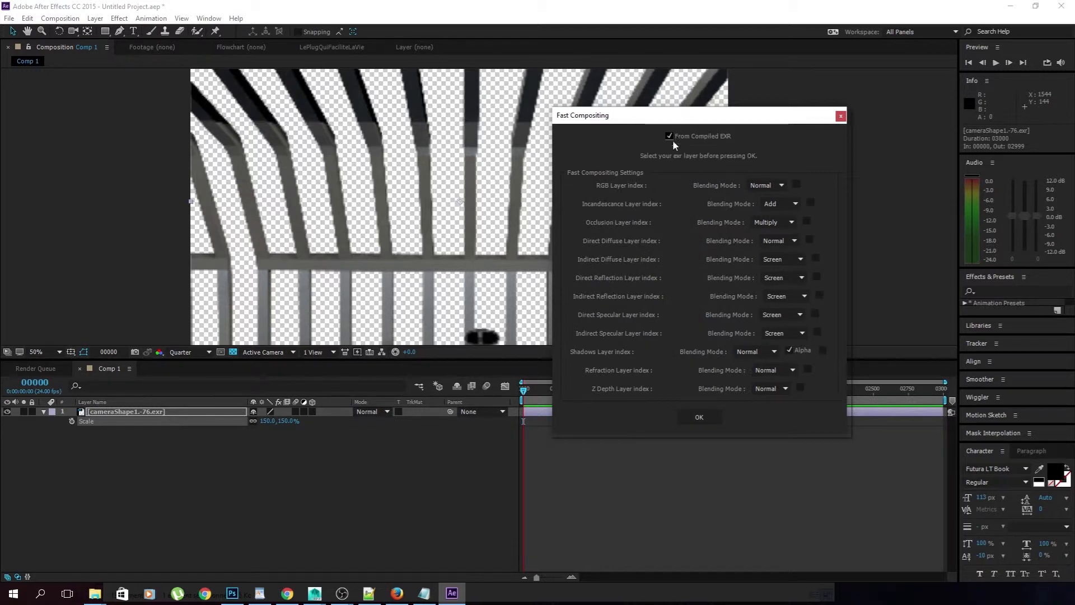
{"action": "left_click_drag", "start_coordinate": [781, 116], "coordinate": [615, 137]}
{"action": "left_click", "coordinate": [155, 413]}
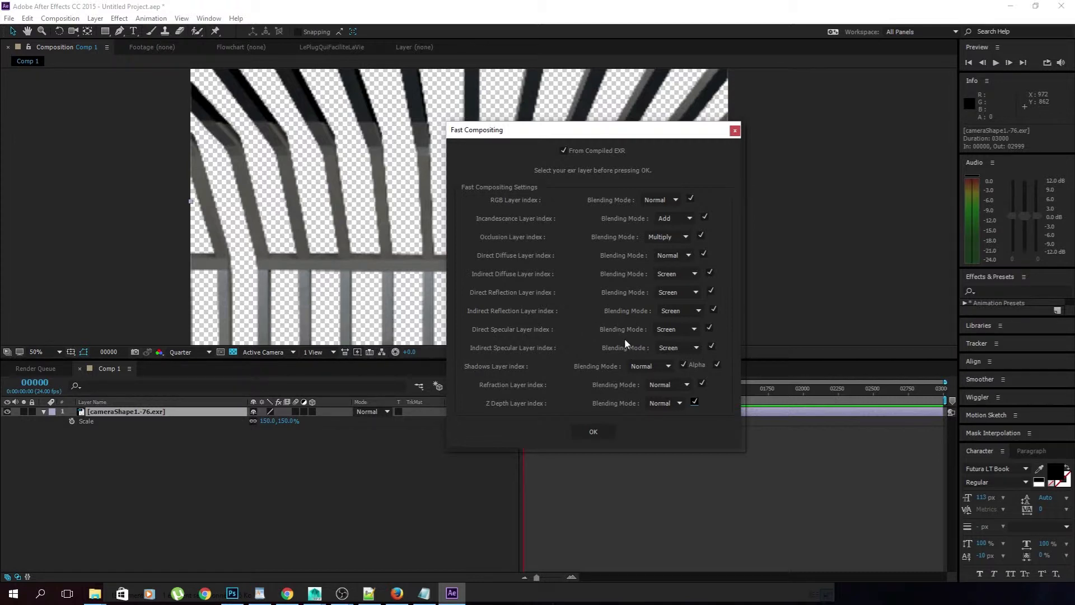
{"action": "left_click", "coordinate": [580, 432]}
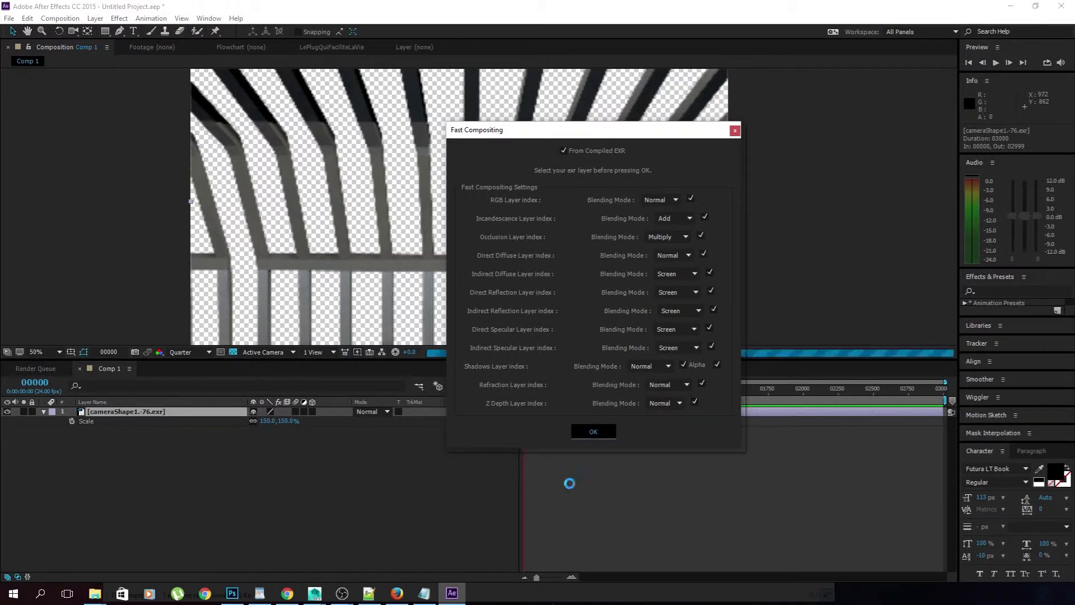
{"action": "left_click", "coordinate": [734, 132]}
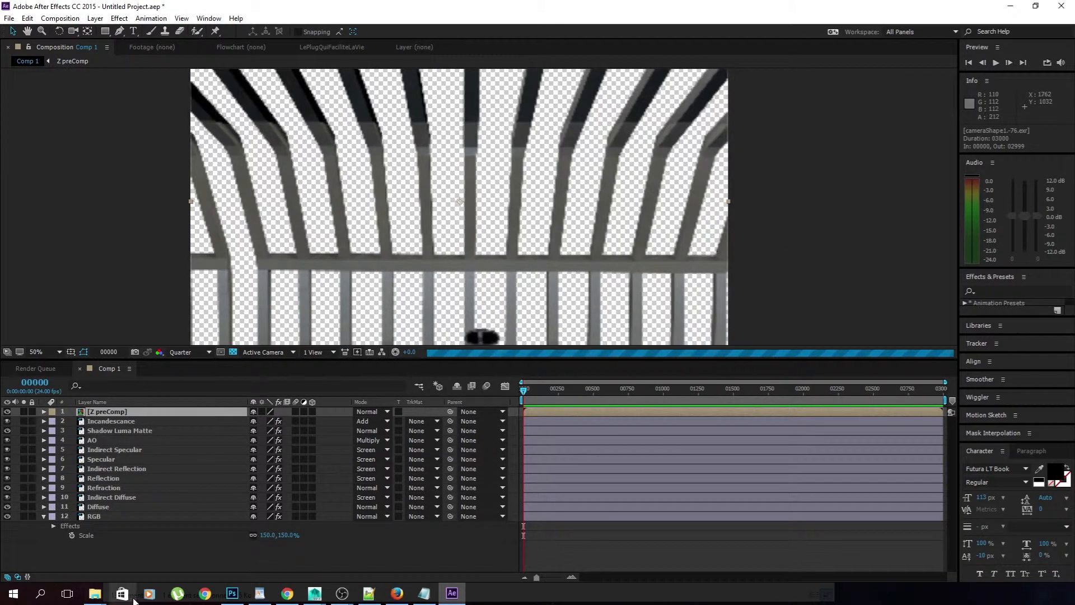
Step: Collapse the RGB layer's properties and review the pass layers from Incandescence down to RGB
{"action": "left_click", "coordinate": [44, 516]}
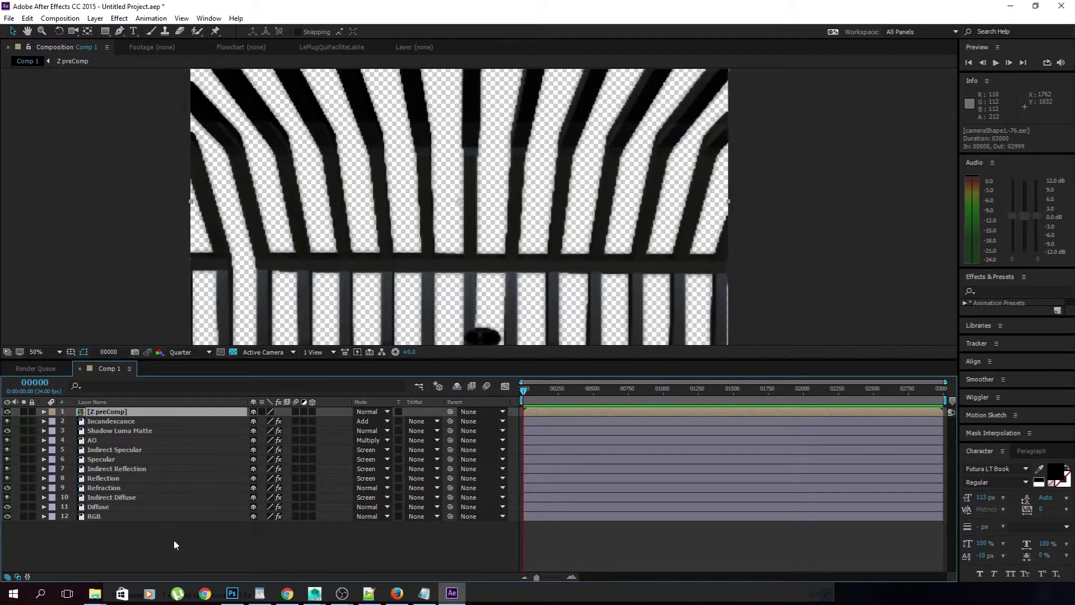
{"action": "left_click", "coordinate": [140, 523]}
{"action": "left_click", "coordinate": [97, 402]}
{"action": "left_click", "coordinate": [88, 403]}
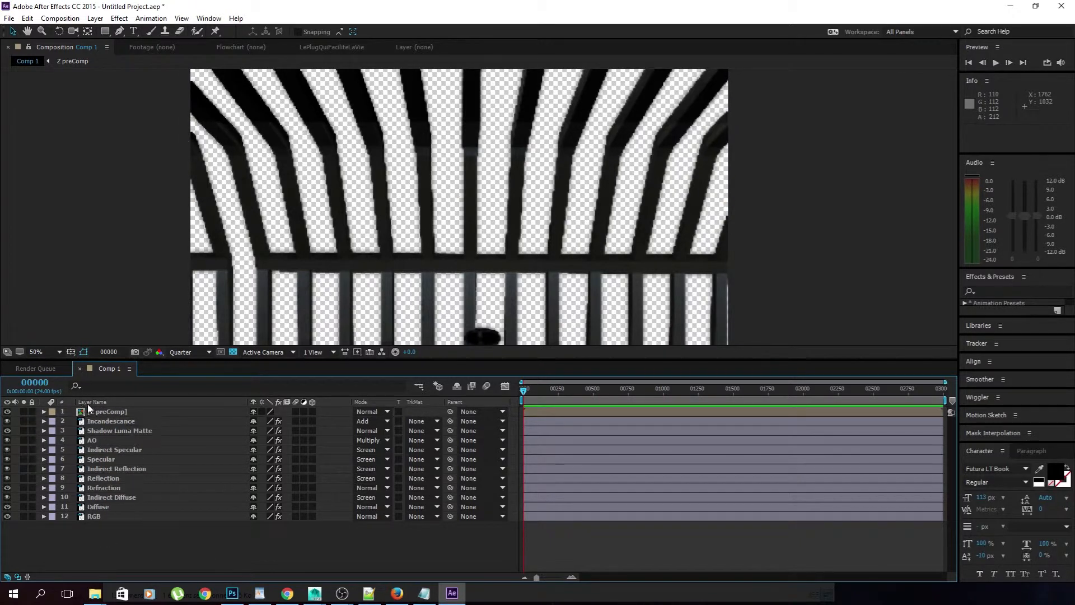
{"action": "left_click_drag", "start_coordinate": [128, 530], "coordinate": [125, 418]}
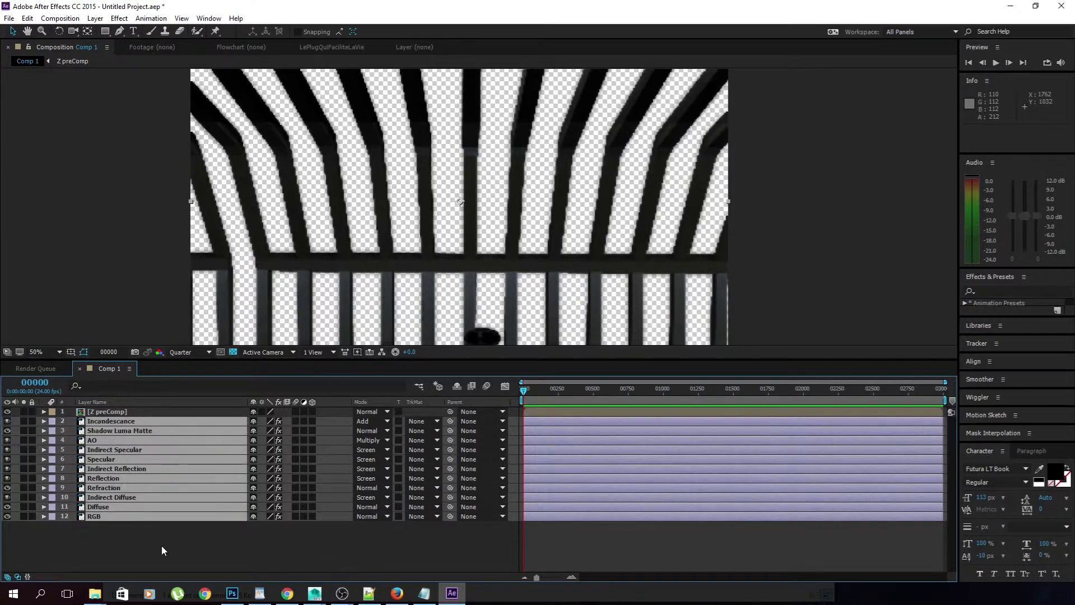
{"action": "left_click", "coordinate": [161, 545]}
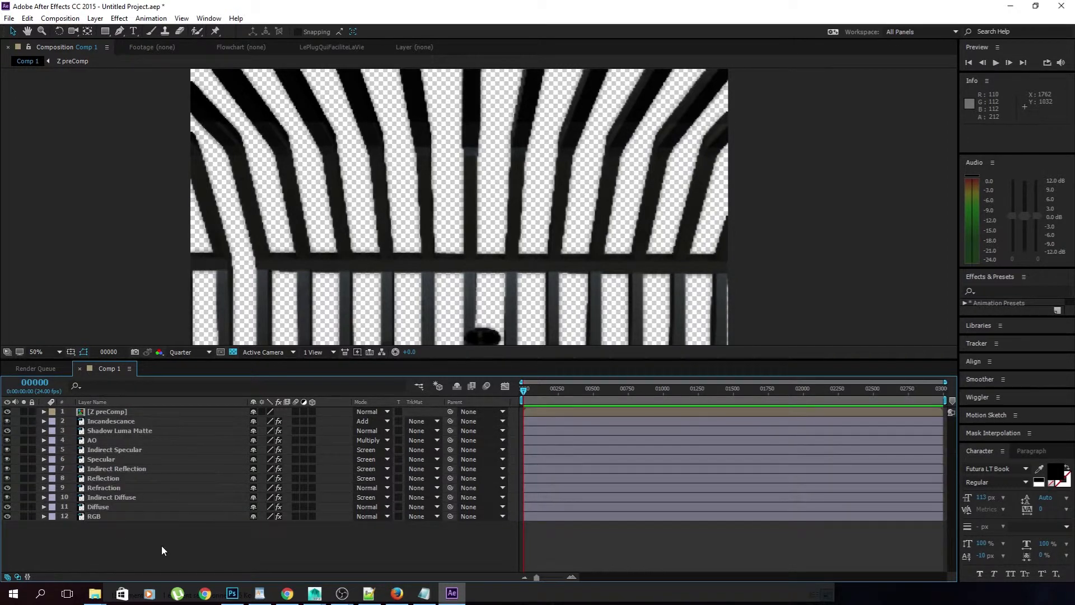
Step: Assign the DIFF:diffuse.camera1 channels to the EXtractoR effect on the Diffuse layer and close its Effect Controls
{"action": "left_click", "coordinate": [129, 506]}
{"action": "left_click", "coordinate": [208, 18]}
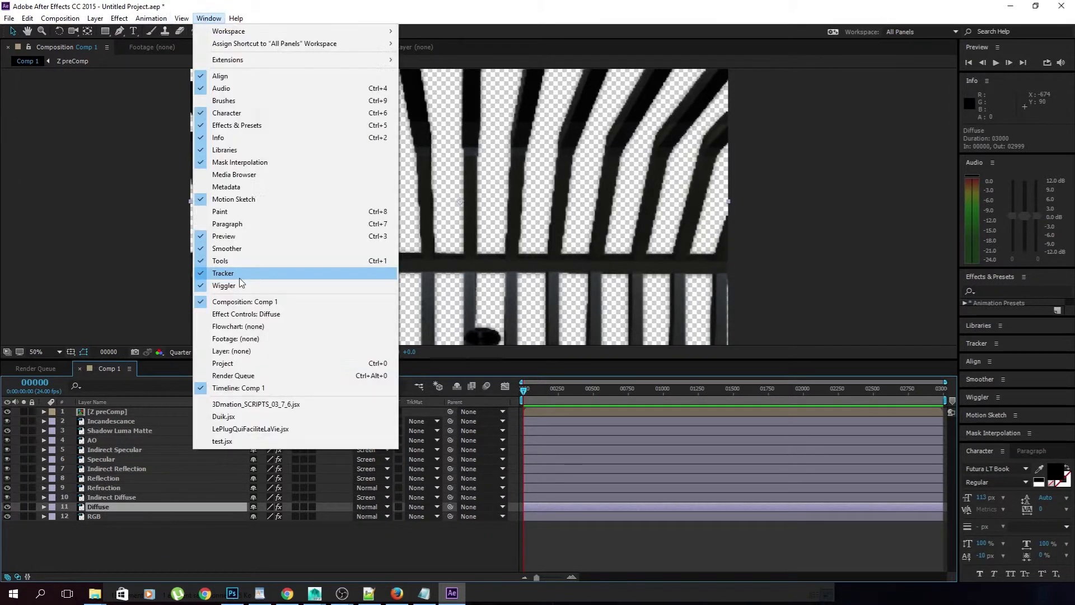
{"action": "left_click", "coordinate": [250, 314]}
{"action": "left_click_drag", "start_coordinate": [439, 52], "coordinate": [649, 56]}
{"action": "left_click", "coordinate": [522, 126]}
{"action": "left_click", "coordinate": [543, 267]}
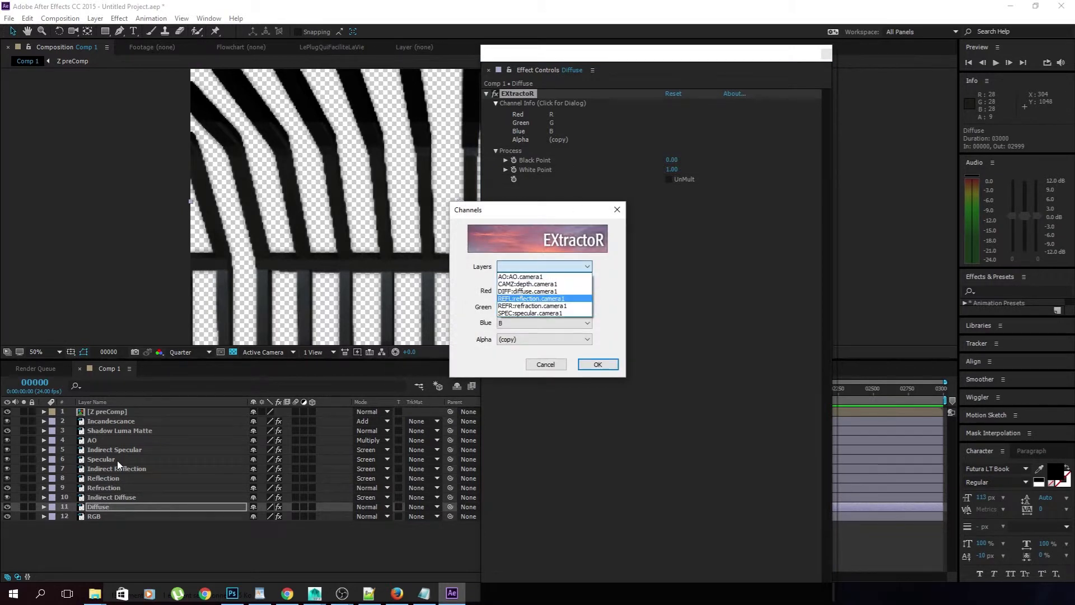
{"action": "left_click", "coordinate": [528, 291]}
{"action": "left_click", "coordinate": [598, 364]}
{"action": "left_click", "coordinate": [826, 55]}
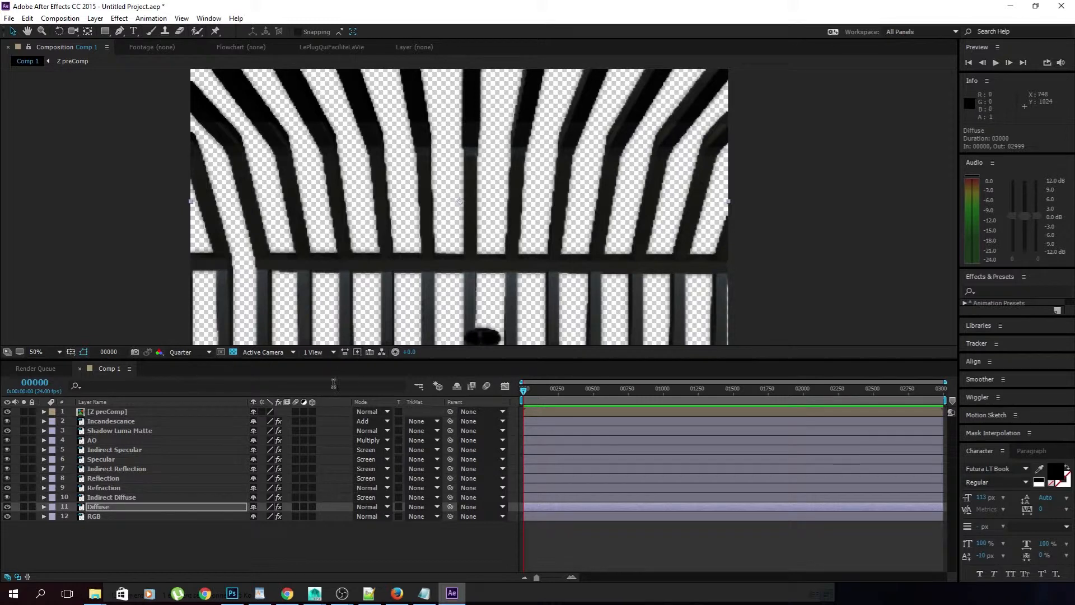
Step: Remove the pass layers between Z preComp and RGB, and reopen Fast Compositing over the composition
{"action": "left_click_drag", "start_coordinate": [103, 554], "coordinate": [117, 418]}
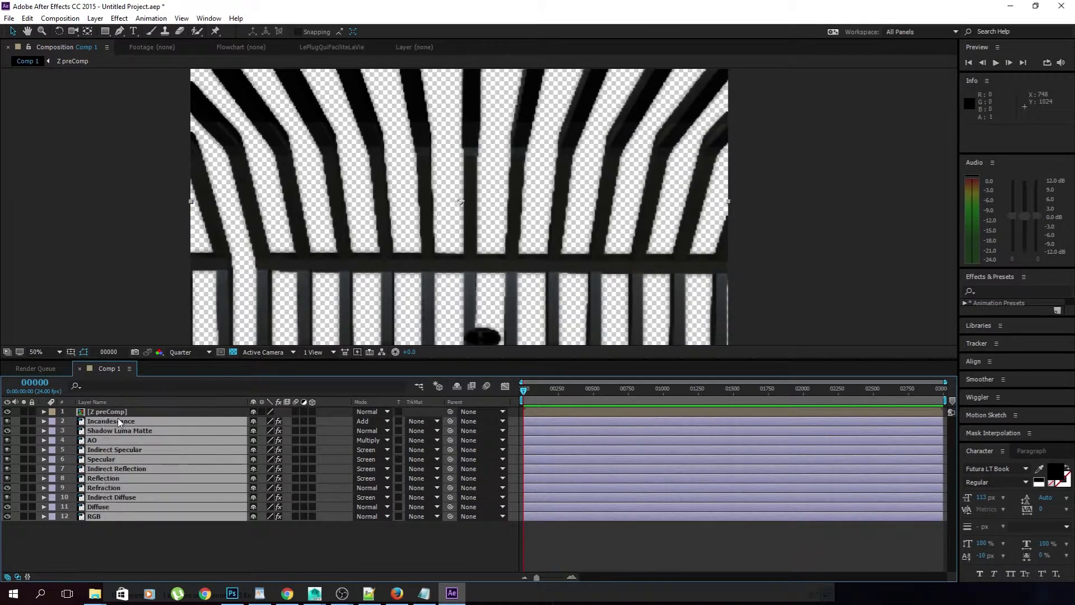
{"action": "left_click", "coordinate": [131, 548]}
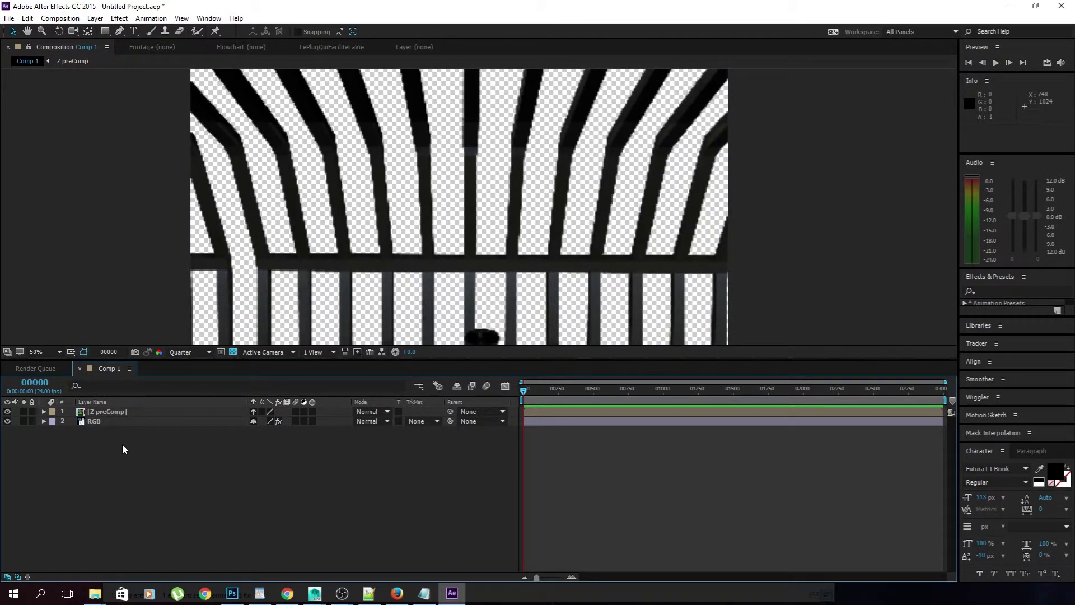
{"action": "left_click", "coordinate": [331, 49]}
{"action": "left_click", "coordinate": [63, 73]}
{"action": "left_click", "coordinate": [34, 48]}
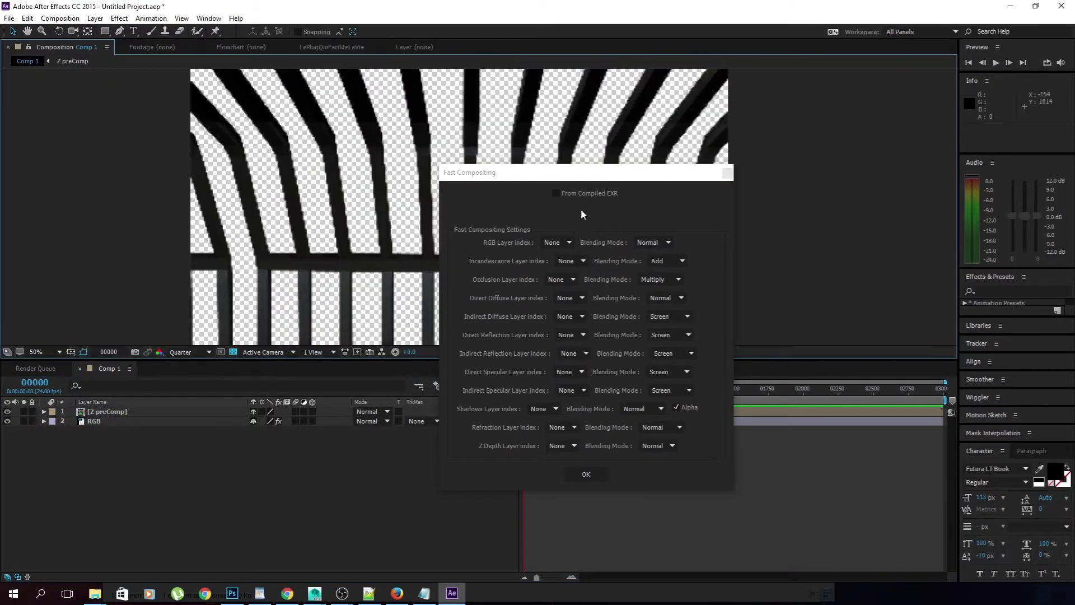
Step: Check which layer indexes Fast Compositing offers for the RGB pass without From Compiled EXR, leaving None selected
{"action": "left_click", "coordinate": [557, 242]}
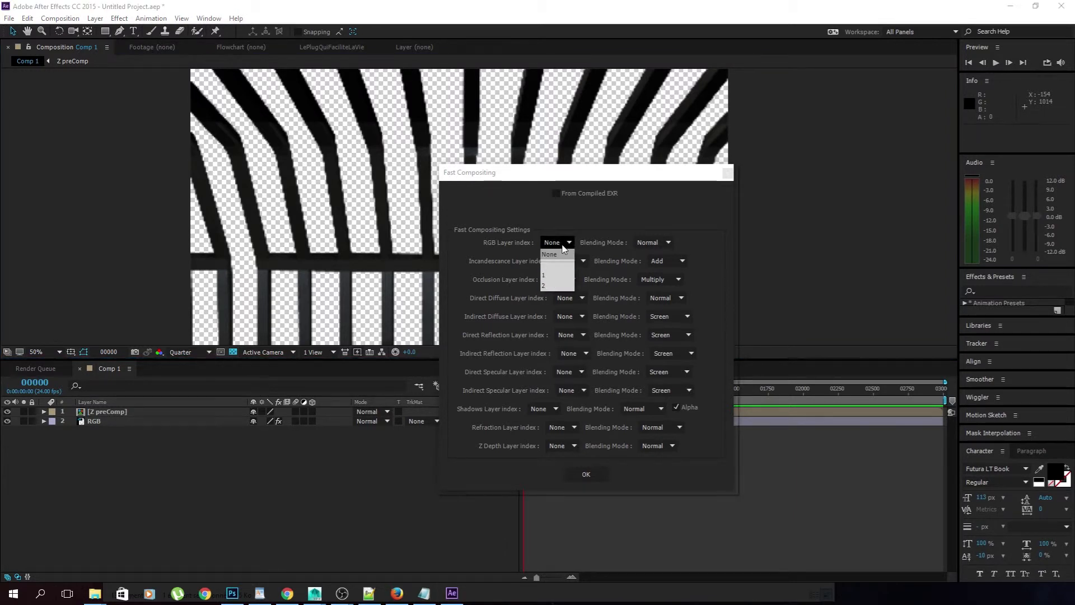
{"action": "left_click", "coordinate": [563, 248]}
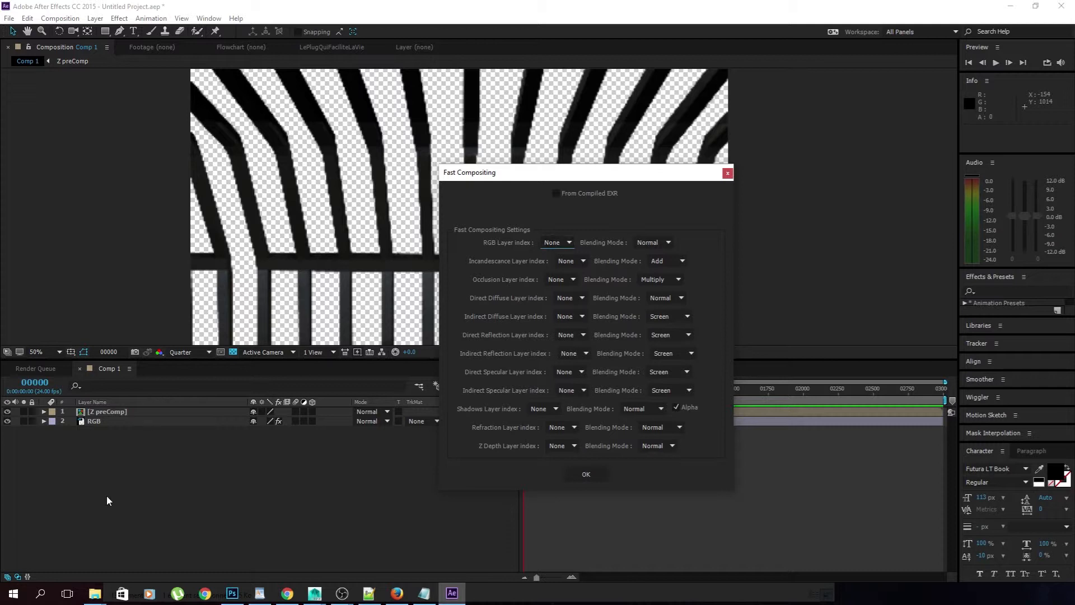
{"action": "left_click", "coordinate": [554, 245]}
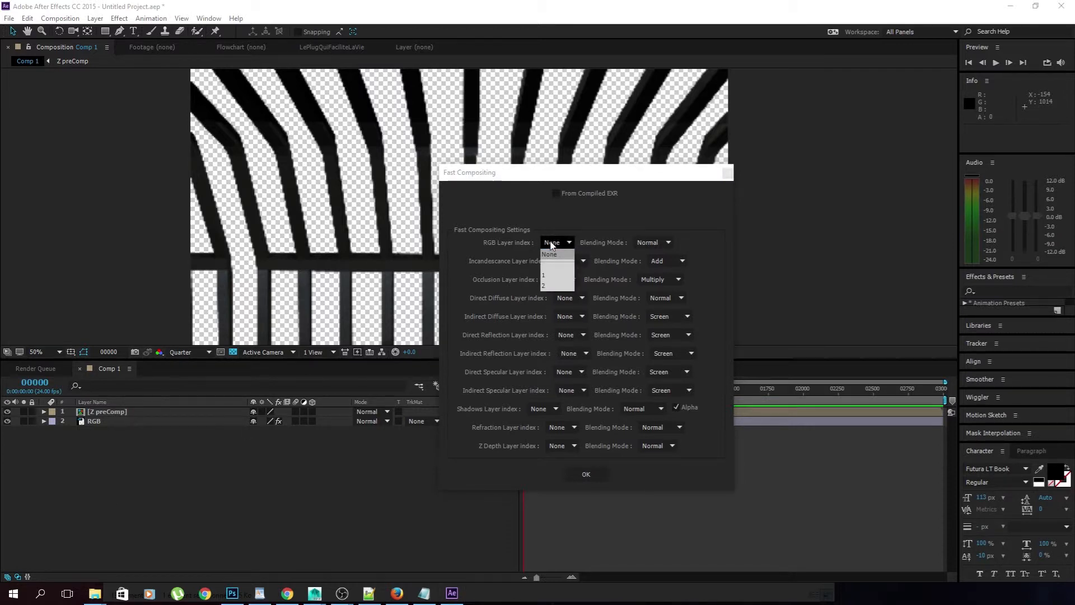
{"action": "left_click", "coordinate": [633, 176]}
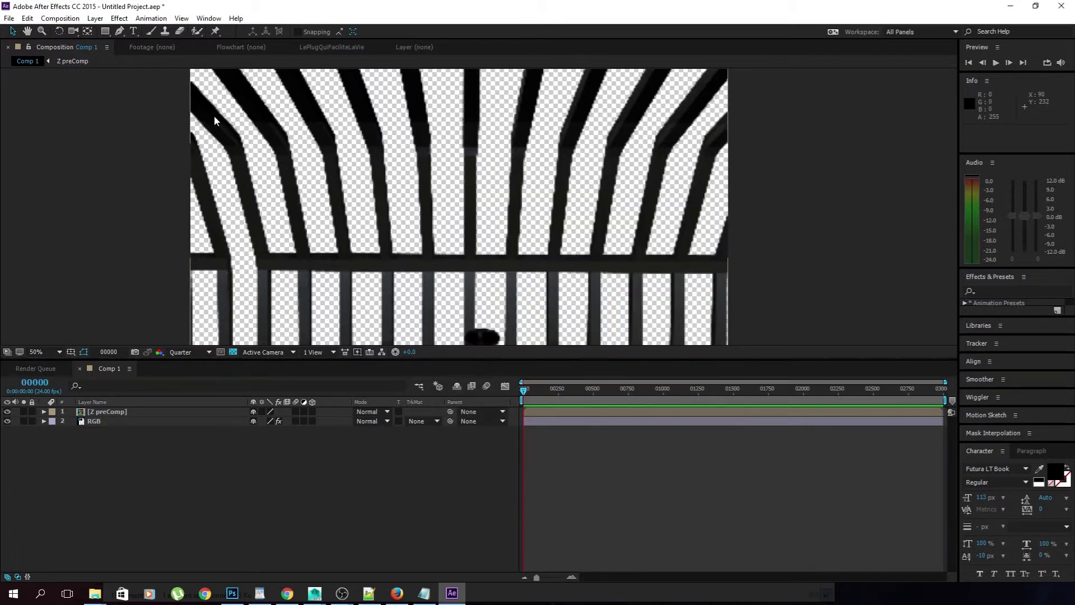
Step: Open Multi Comp Render and select Comp 1, Cyan Solid 1 Comp 1 and Z preComp as the compositions to render
{"action": "left_click", "coordinate": [332, 47]}
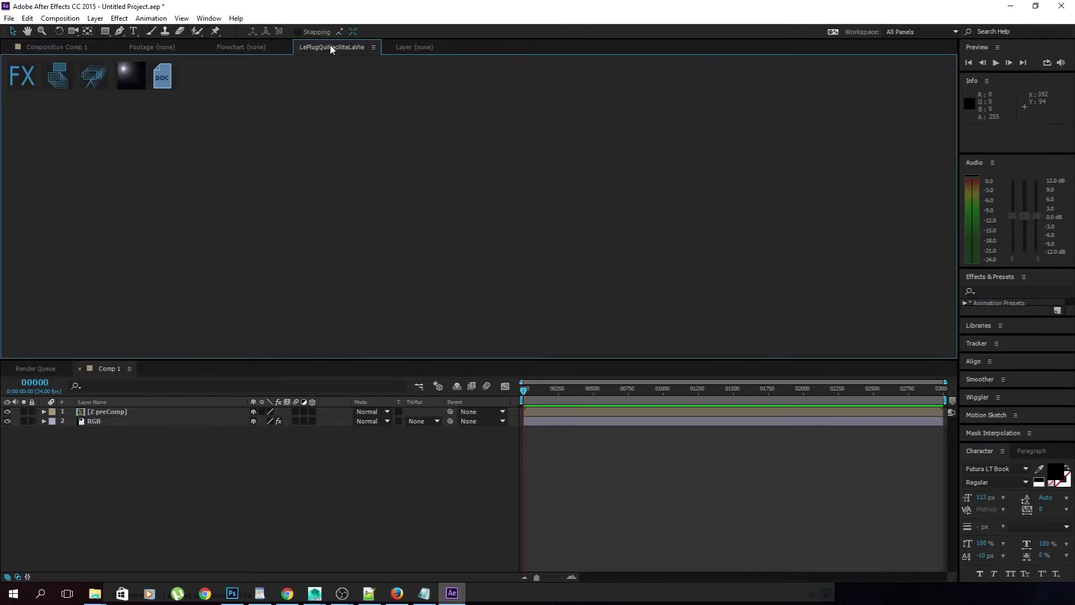
{"action": "left_click", "coordinate": [95, 76]}
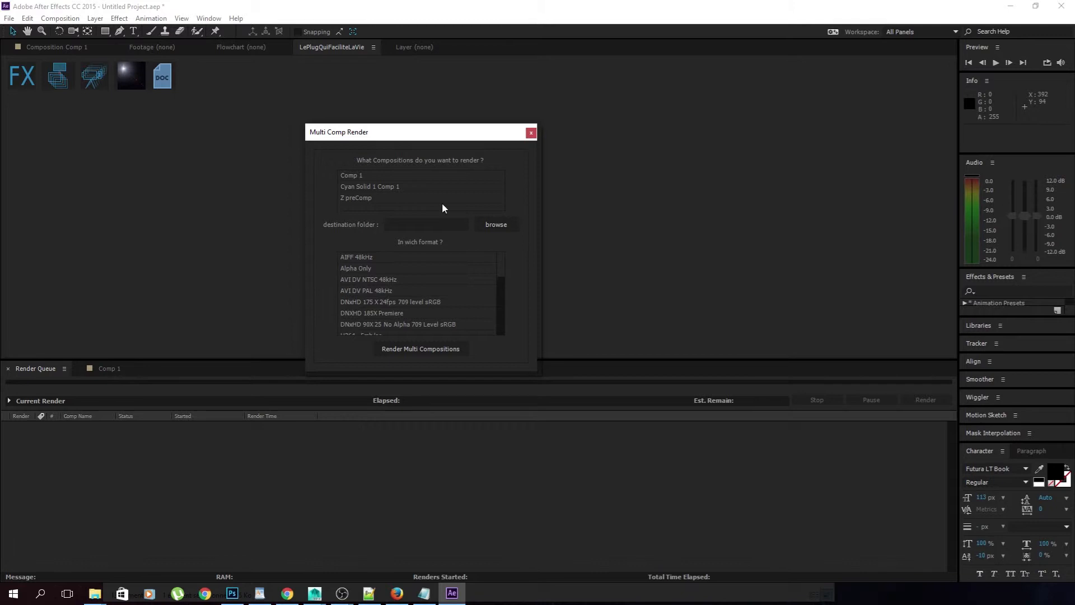
{"action": "left_click", "coordinate": [376, 197]}
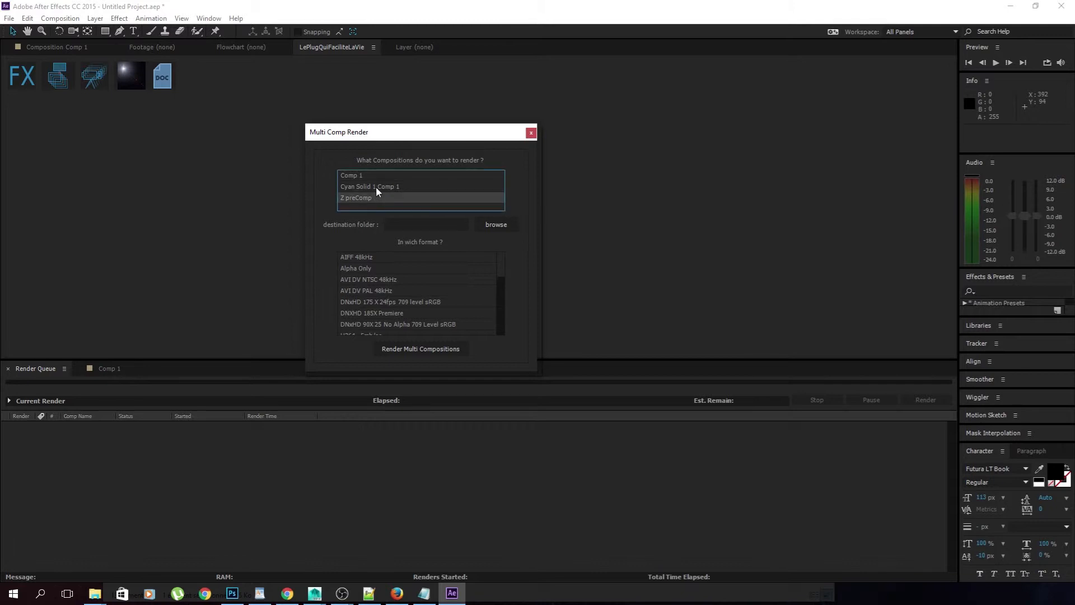
{"action": "left_click", "coordinate": [375, 185], "text": "ctrl"}
{"action": "left_click", "coordinate": [374, 178], "text": "ctrl"}
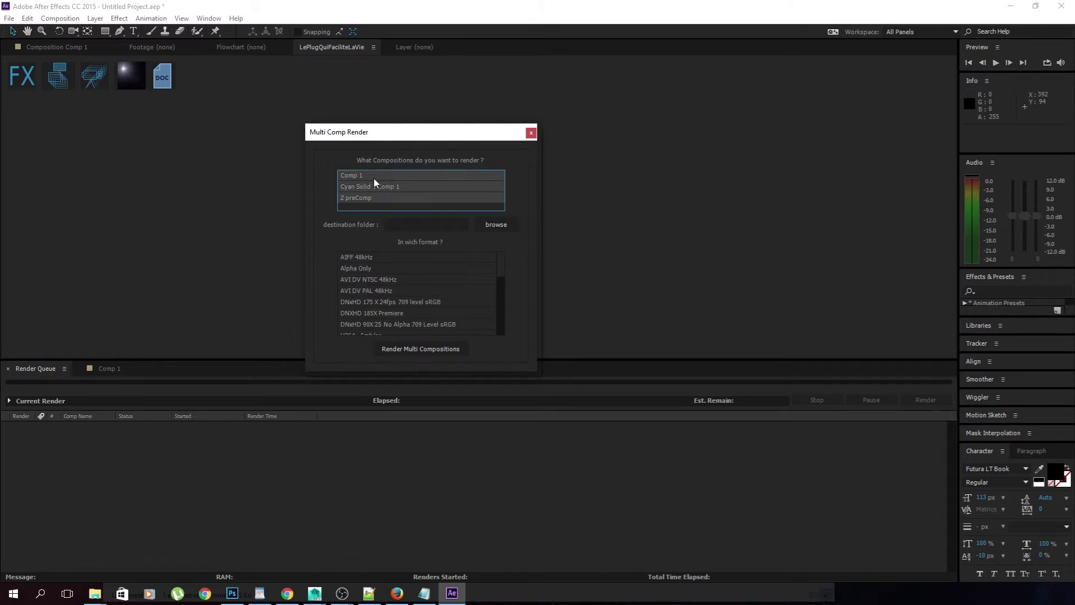
Step: Inspect Multi Comp Render's destination folder browser and format list, and close the tool without rendering
{"action": "left_click", "coordinate": [485, 225]}
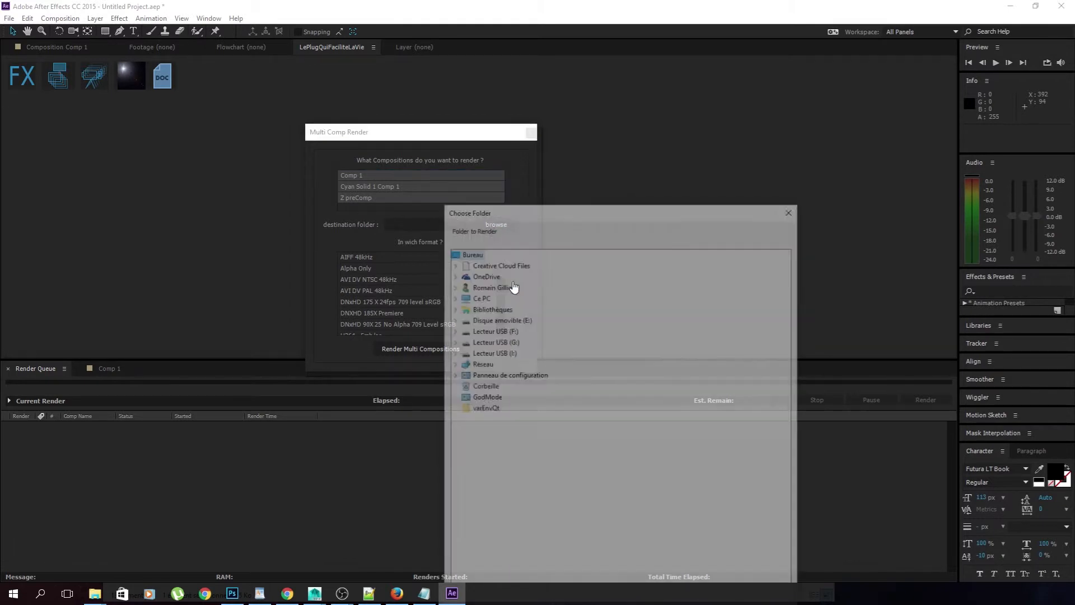
{"action": "left_click_drag", "start_coordinate": [551, 205], "coordinate": [517, 99]}
{"action": "left_click", "coordinate": [753, 549]}
{"action": "left_click_drag", "start_coordinate": [503, 268], "coordinate": [492, 336]}
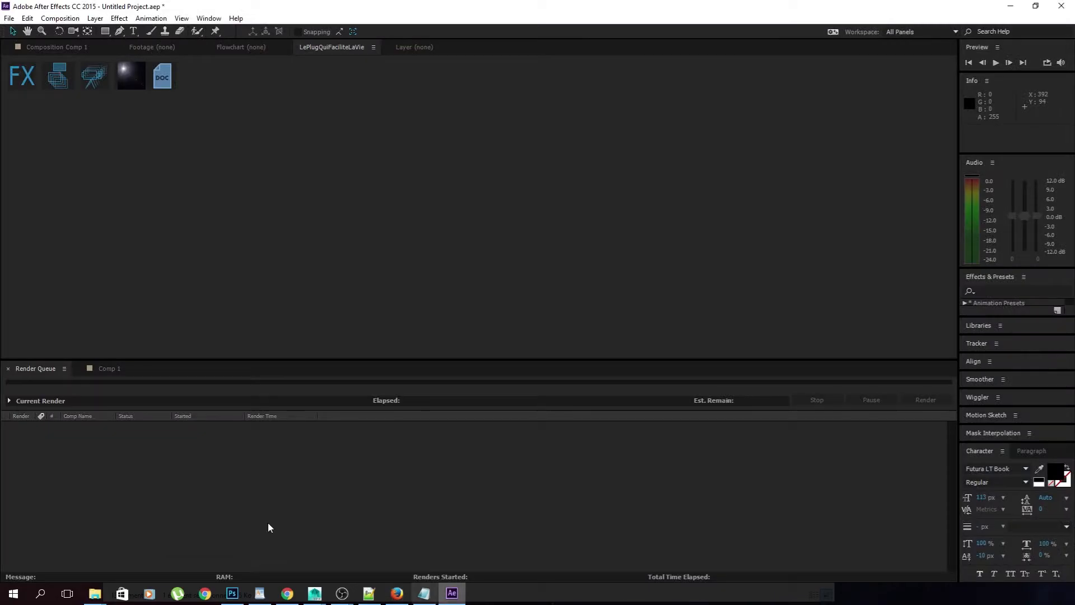
Step: Add Comp 1 to the render queue, check its Output Module options, and clear it from the queue
{"action": "left_click", "coordinate": [103, 371]}
{"action": "key", "text": "ctrl+m"}
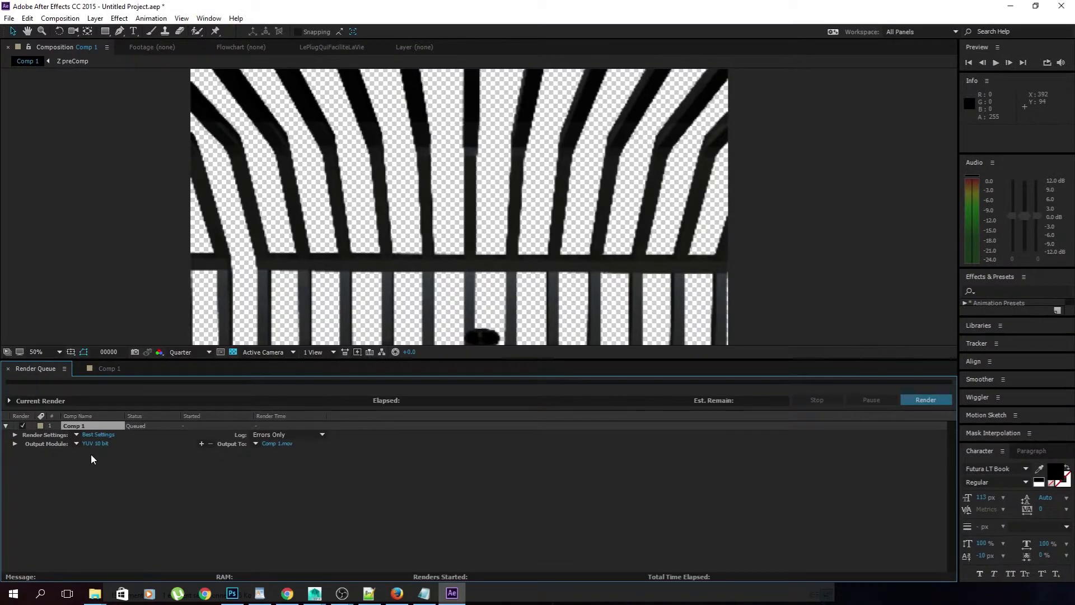
{"action": "left_click", "coordinate": [94, 443]}
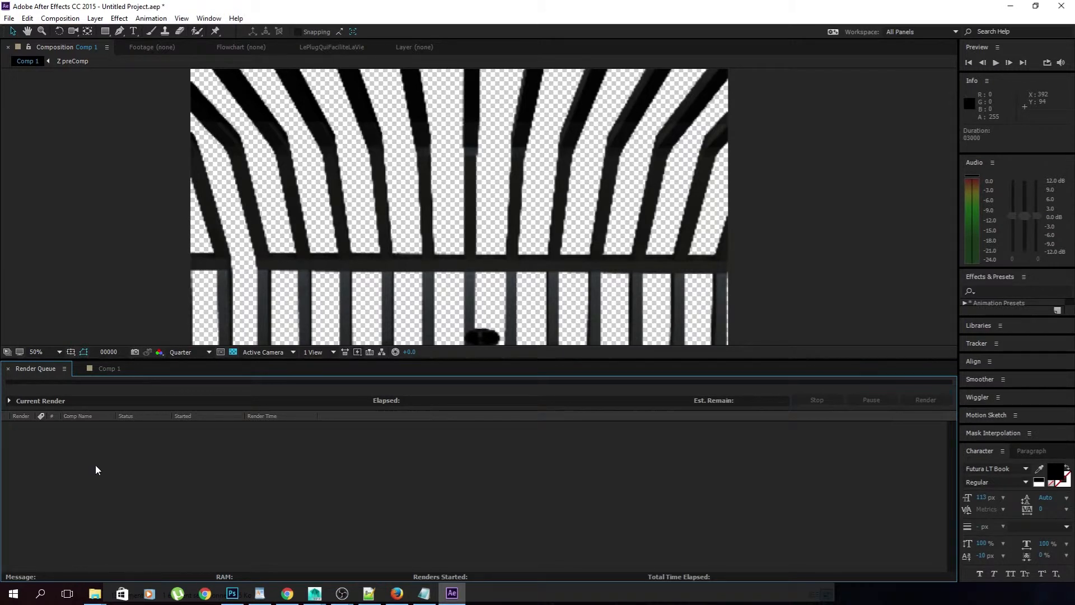
Step: Reopen Multi Comp Render and review its output formats through the _HIDDEN X-Factor entries and the Render Multi Compositions command
{"action": "left_click", "coordinate": [349, 48]}
{"action": "left_click_drag", "start_coordinate": [622, 151], "coordinate": [606, 150]}
{"action": "scroll", "coordinate": [670, 318], "scroll_direction": "down", "scroll_amount": 5}
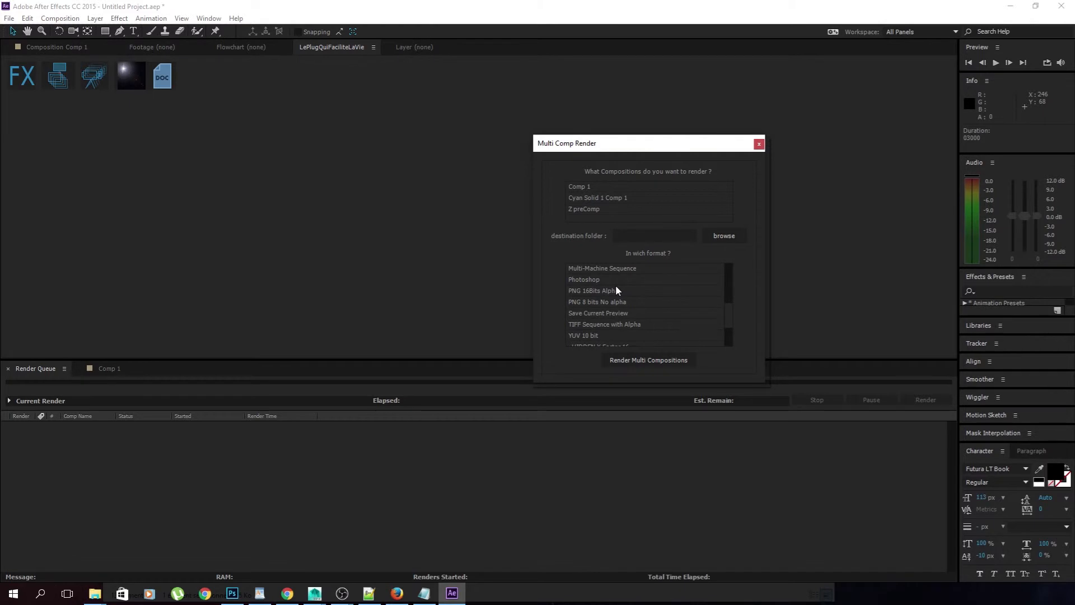
{"action": "scroll", "coordinate": [618, 290], "scroll_direction": "down", "scroll_amount": 3}
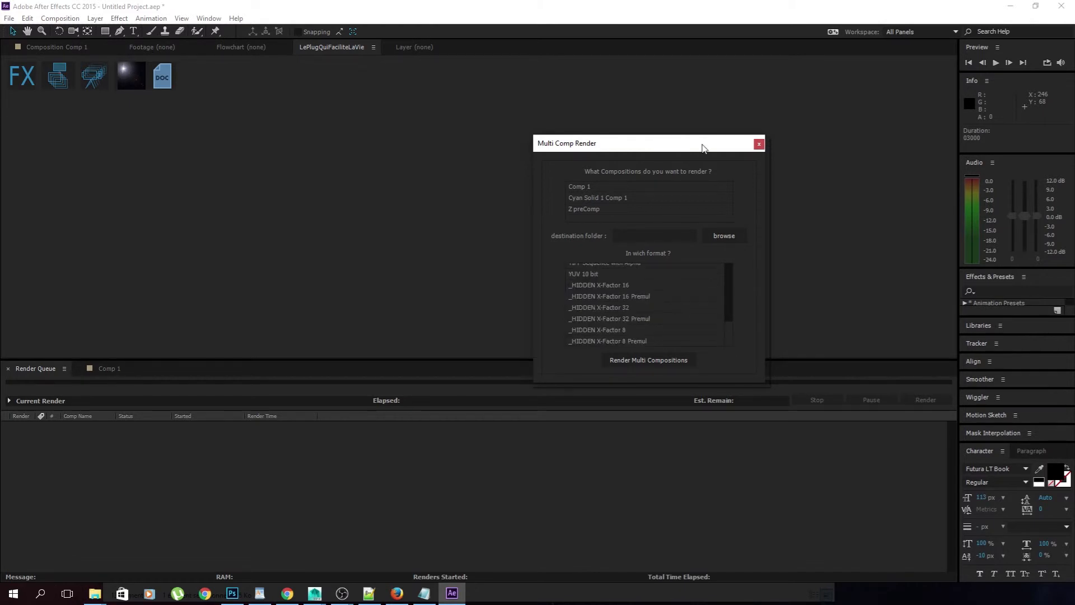
{"action": "left_click_drag", "start_coordinate": [705, 147], "coordinate": [579, 129]}
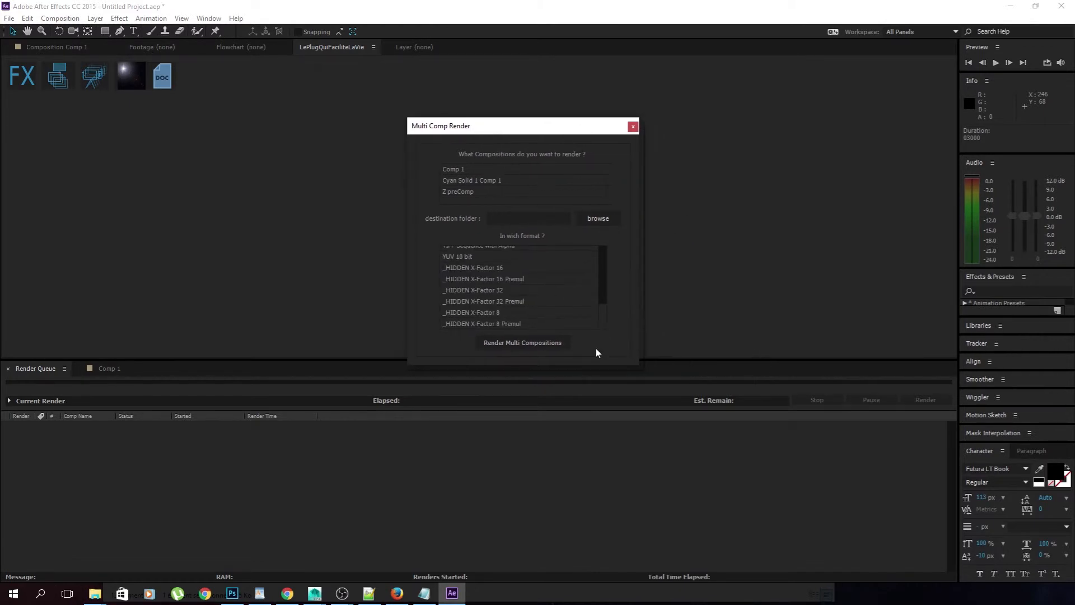
{"action": "left_click", "coordinate": [537, 347]}
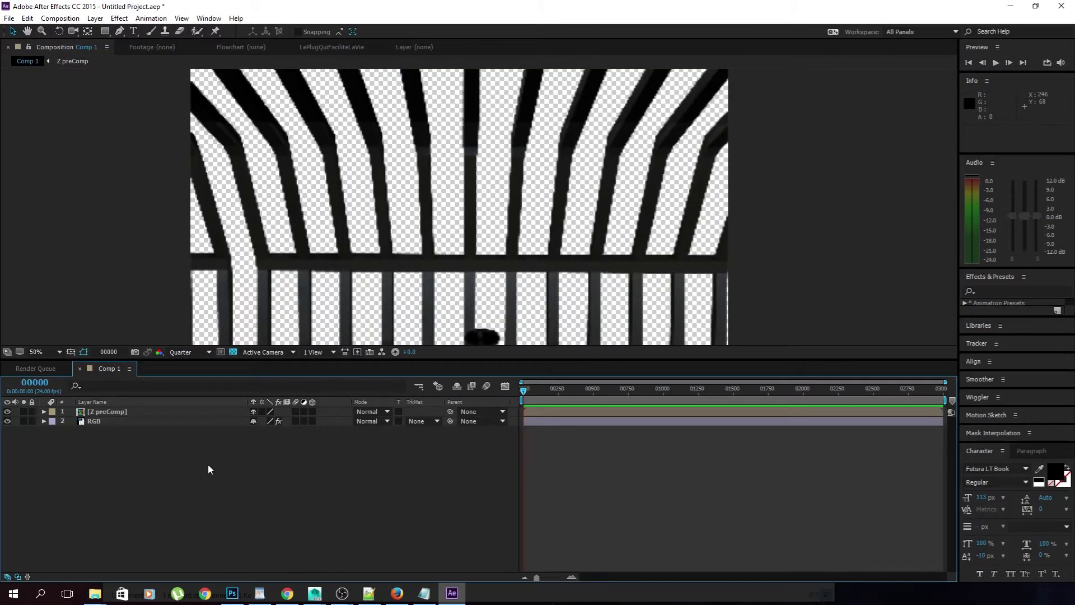
Step: Delete the Z preComp and RGB layers from Comp 1 and open the plug-in's Lens Flare Effect tool
{"action": "left_click", "coordinate": [134, 421]}
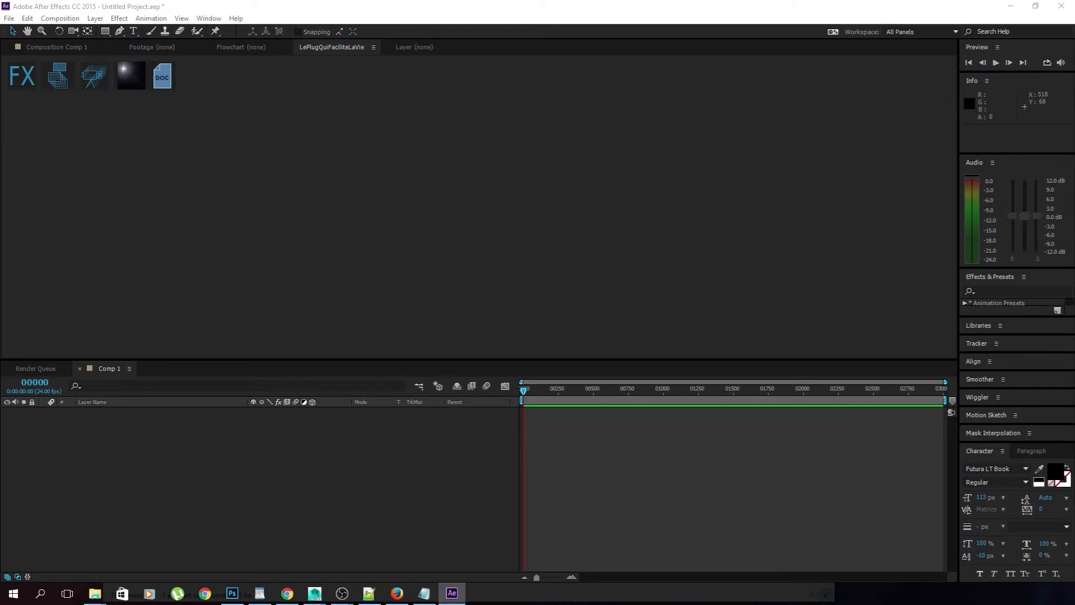
{"action": "left_click", "coordinate": [131, 76]}
{"action": "left_click_drag", "start_coordinate": [401, 120], "coordinate": [471, 88]}
Step: Create a new black solid layer in Comp 1 with the default solid settings
{"action": "right_click", "coordinate": [184, 500]}
{"action": "mouse_move", "coordinate": [234, 398]}
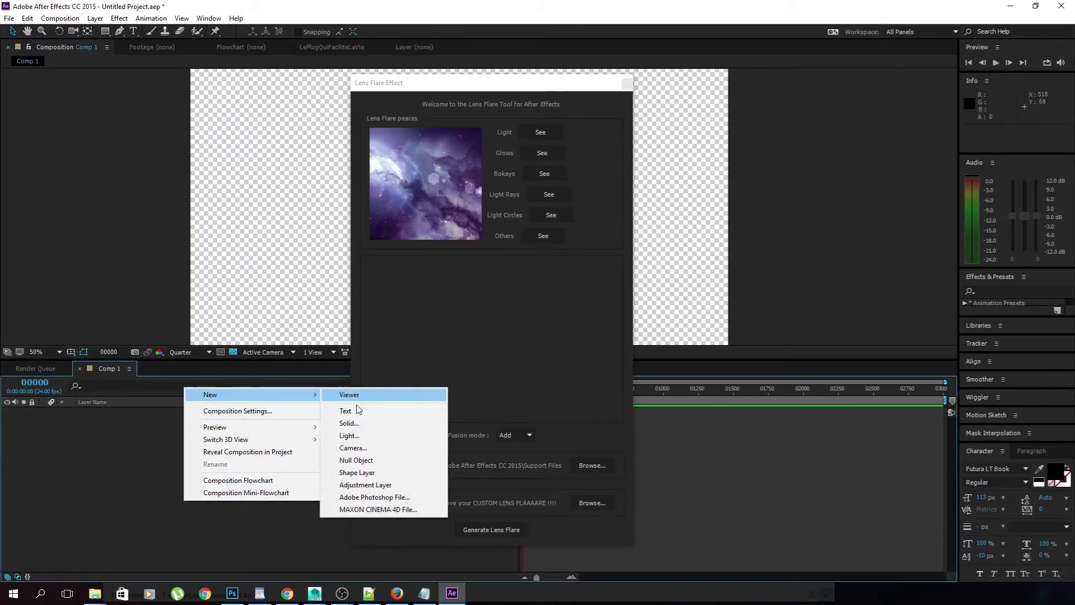
{"action": "left_click", "coordinate": [350, 423]}
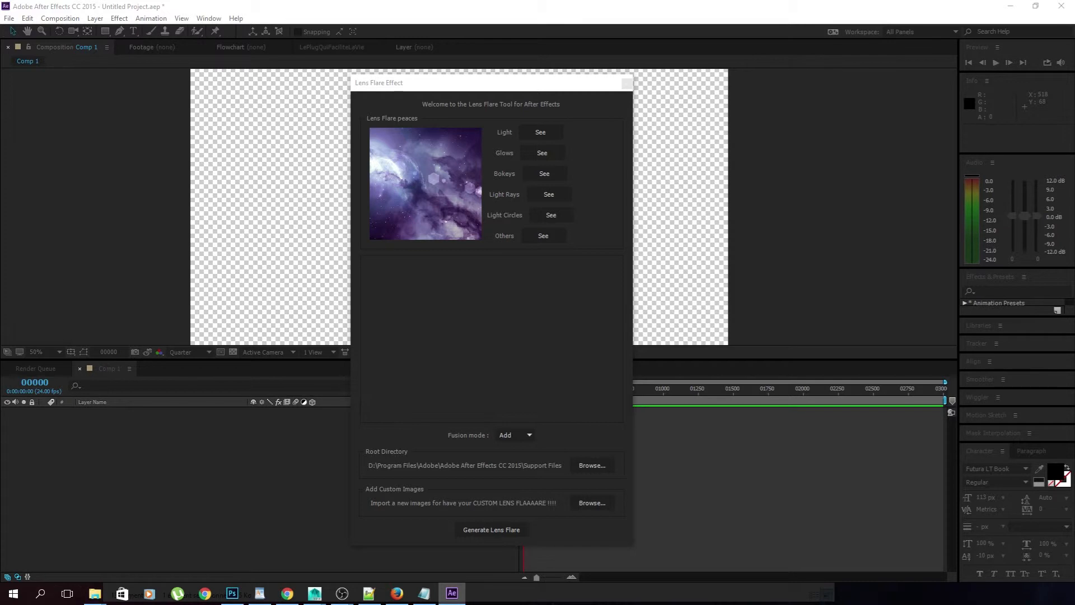
{"action": "key", "text": "Return"}
{"action": "left_click_drag", "start_coordinate": [484, 84], "coordinate": [579, 80]}
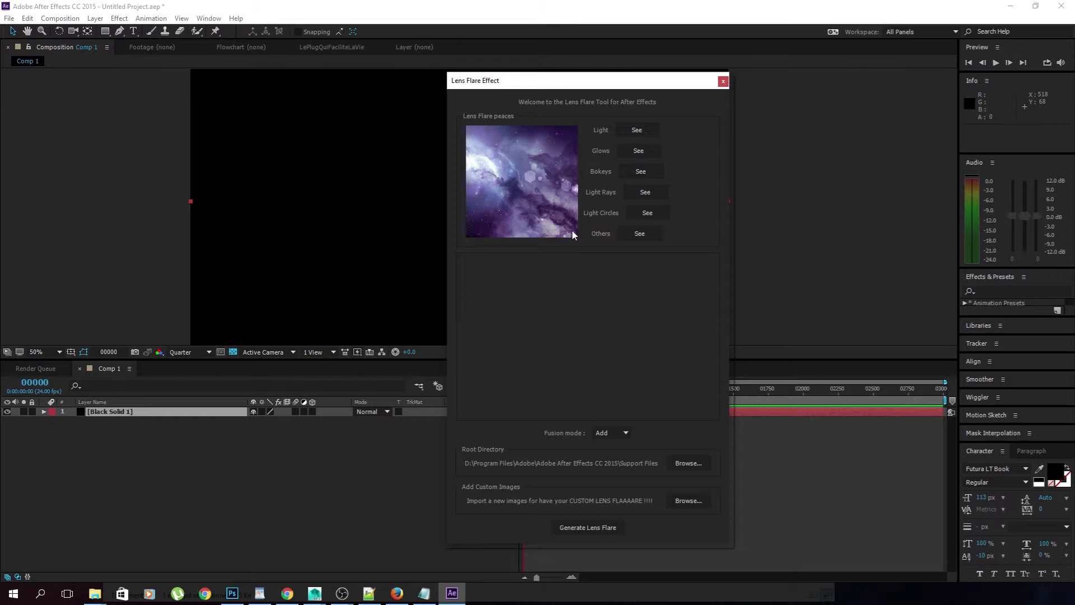
Step: Preview several Light pieces in the Lens Flare tool and choose the fifth one in the list
{"action": "left_click", "coordinate": [633, 135]}
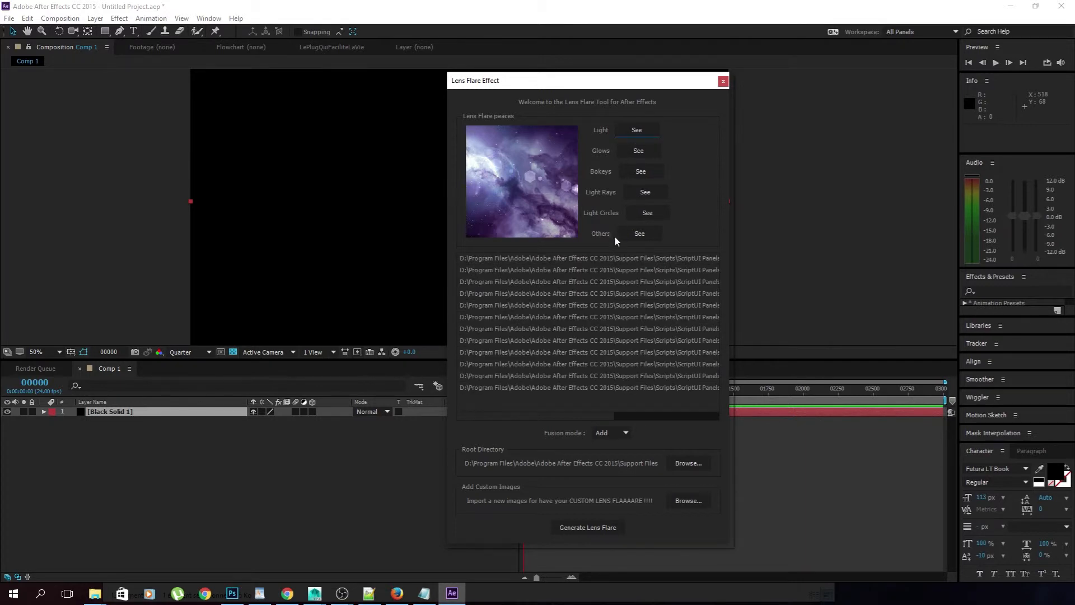
{"action": "left_click", "coordinate": [616, 259]}
{"action": "left_click", "coordinate": [612, 293]}
{"action": "left_click", "coordinate": [610, 309]}
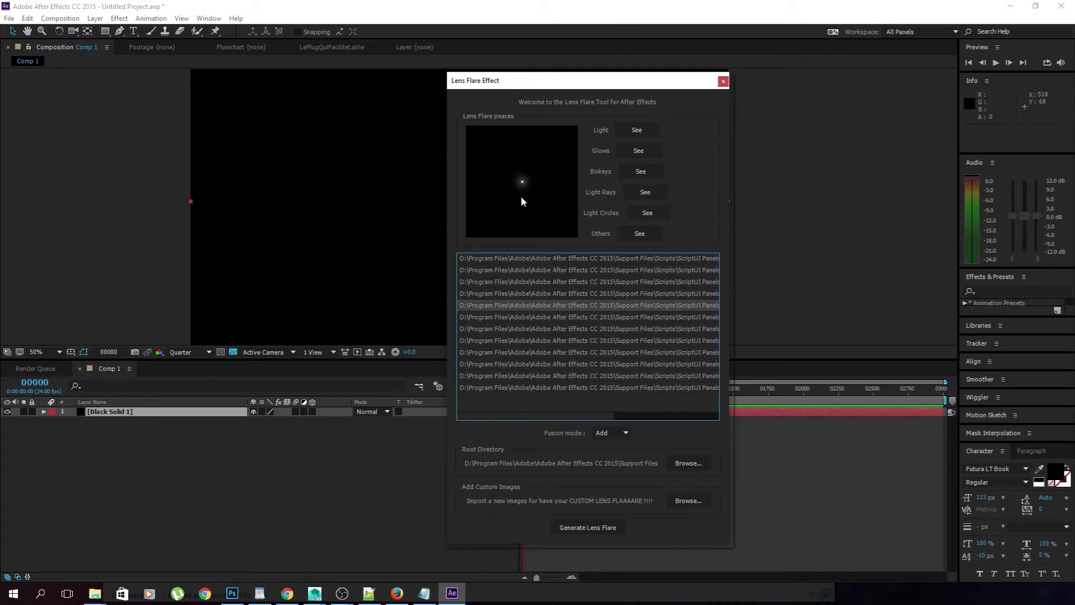
{"action": "left_click", "coordinate": [602, 339]}
{"action": "left_click", "coordinate": [609, 304]}
{"action": "left_click", "coordinate": [609, 318]}
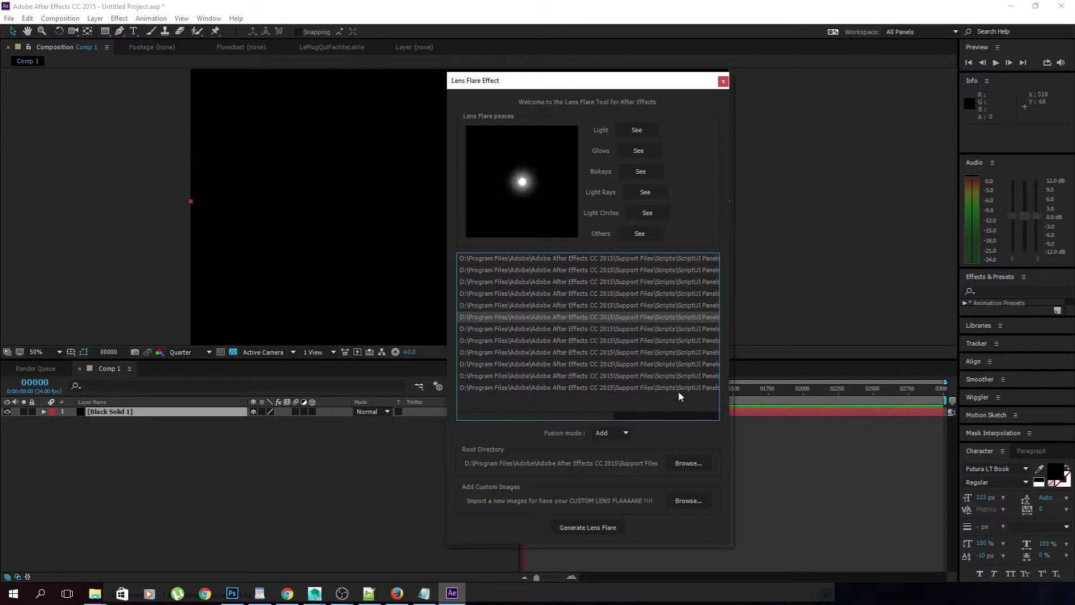
{"action": "left_click", "coordinate": [613, 304]}
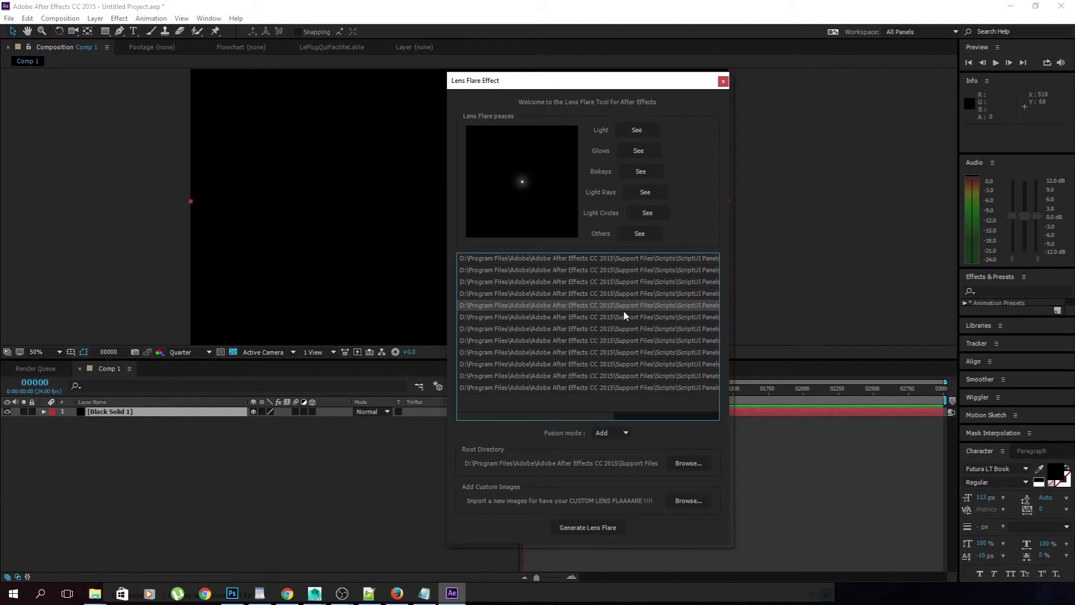
Step: Choose the first Glows piece and the third to fifth Bokeys pieces for the lens flare
{"action": "left_click", "coordinate": [633, 150]}
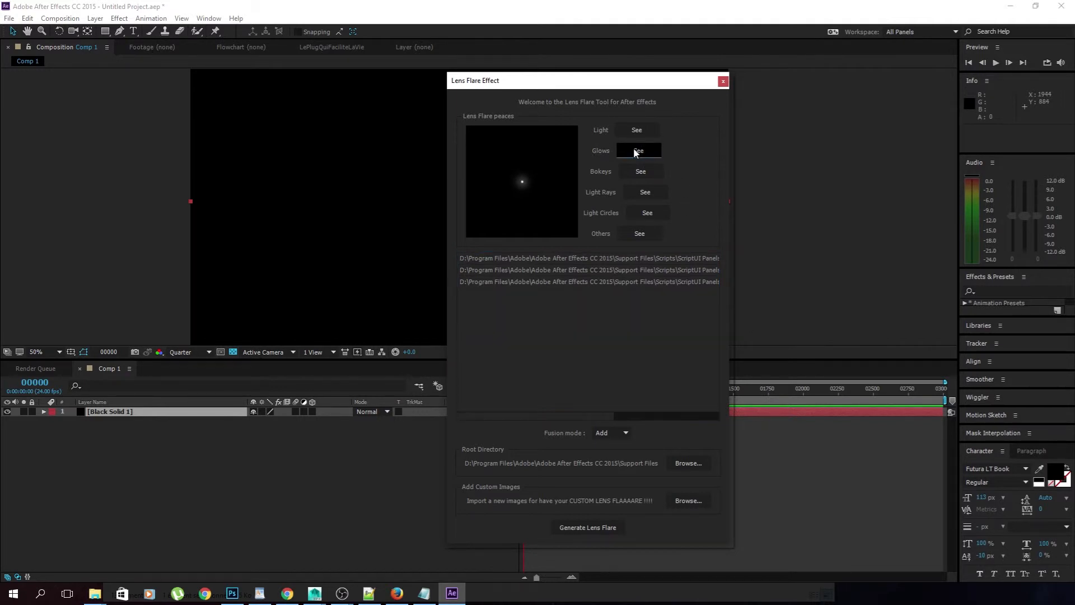
{"action": "left_click", "coordinate": [595, 263]}
{"action": "left_click", "coordinate": [637, 211]}
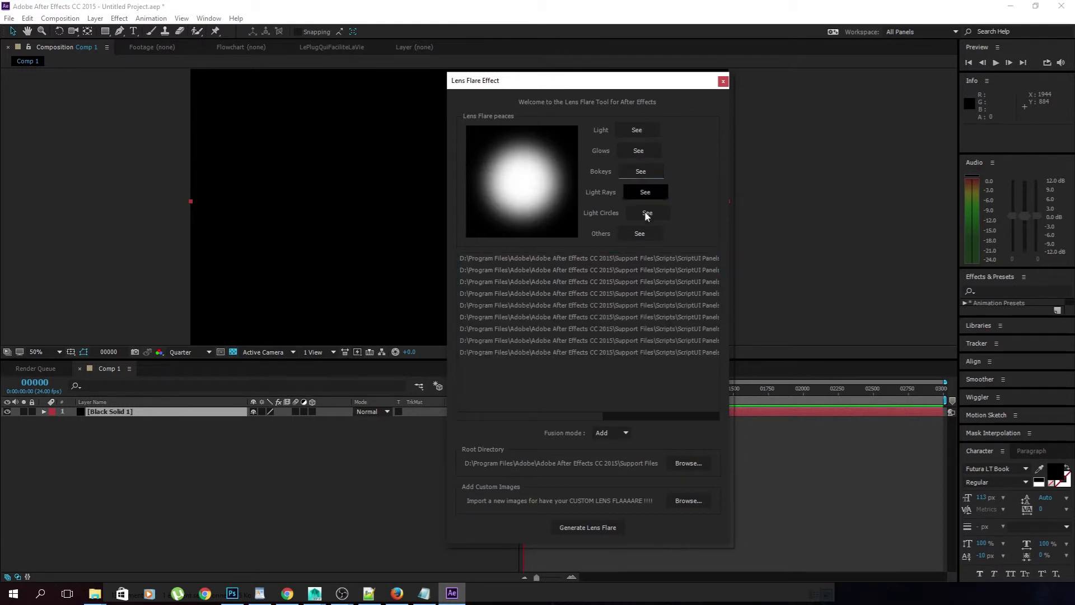
{"action": "left_click", "coordinate": [630, 267]}
{"action": "left_click", "coordinate": [626, 281]}
{"action": "left_click_drag", "start_coordinate": [632, 301], "coordinate": [629, 307]}
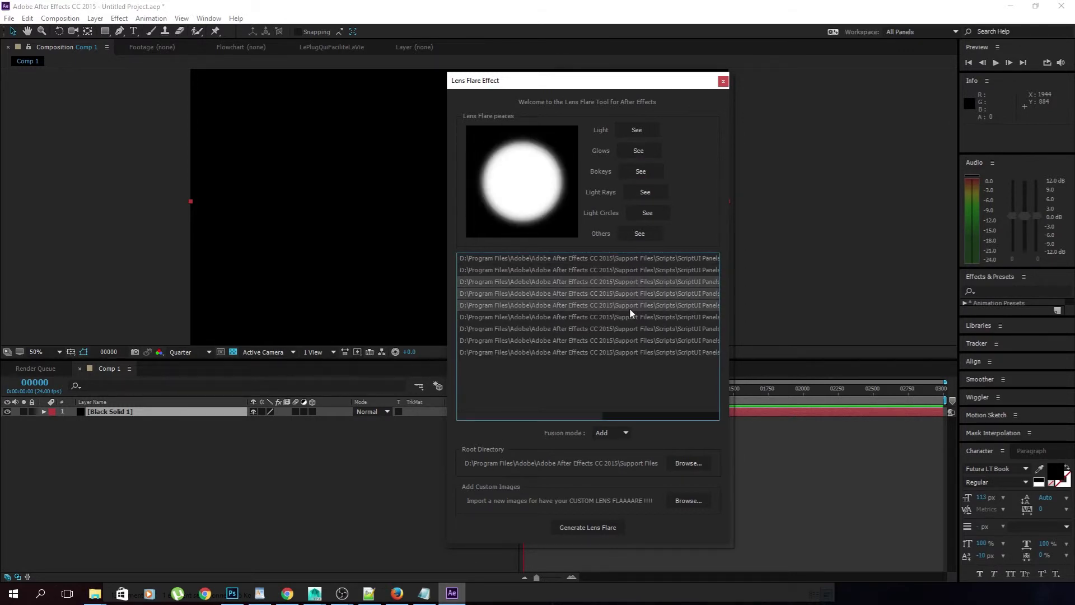
Step: Choose the second Light Rays piece, the first two Light Circles pieces and the Others piece for the lens flare
{"action": "left_click", "coordinate": [644, 193]}
{"action": "left_click", "coordinate": [653, 257]}
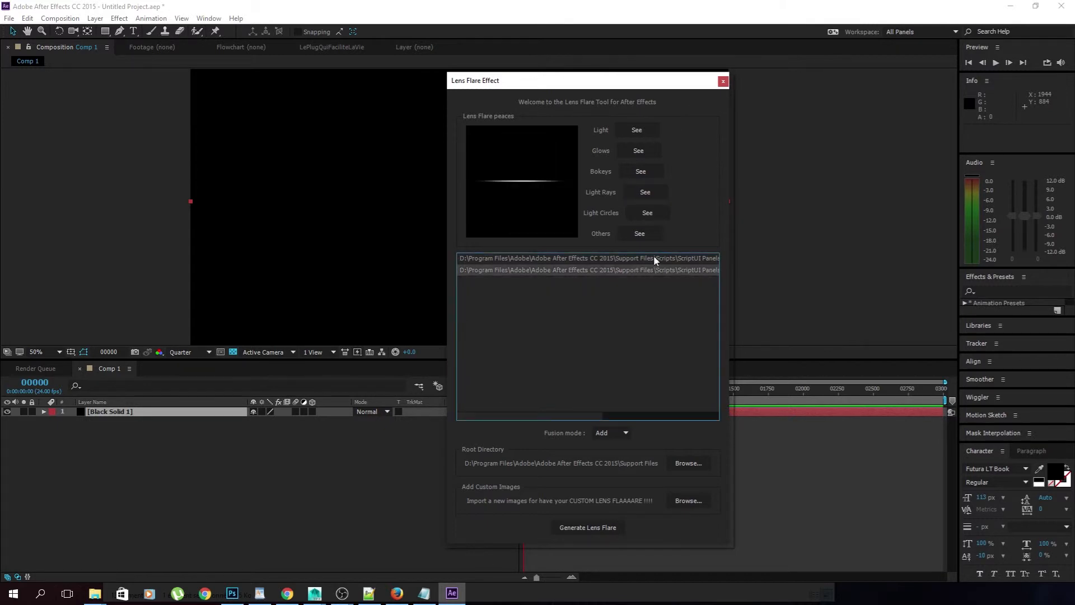
{"action": "left_click", "coordinate": [644, 217]}
{"action": "left_click", "coordinate": [628, 260]}
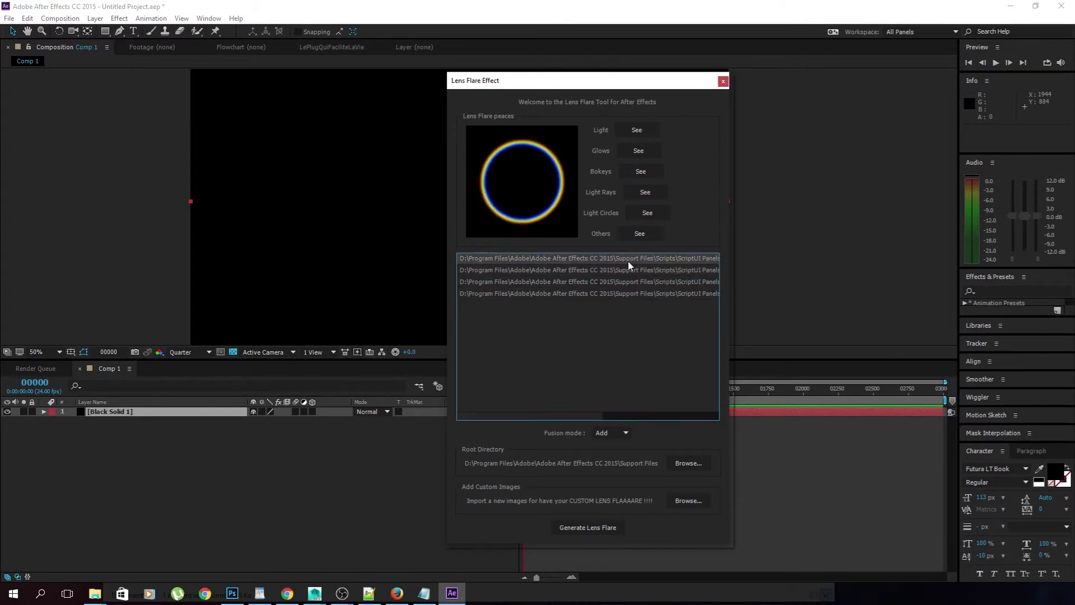
{"action": "left_click", "coordinate": [626, 273]}
{"action": "left_click", "coordinate": [637, 232]}
{"action": "left_click", "coordinate": [586, 259]}
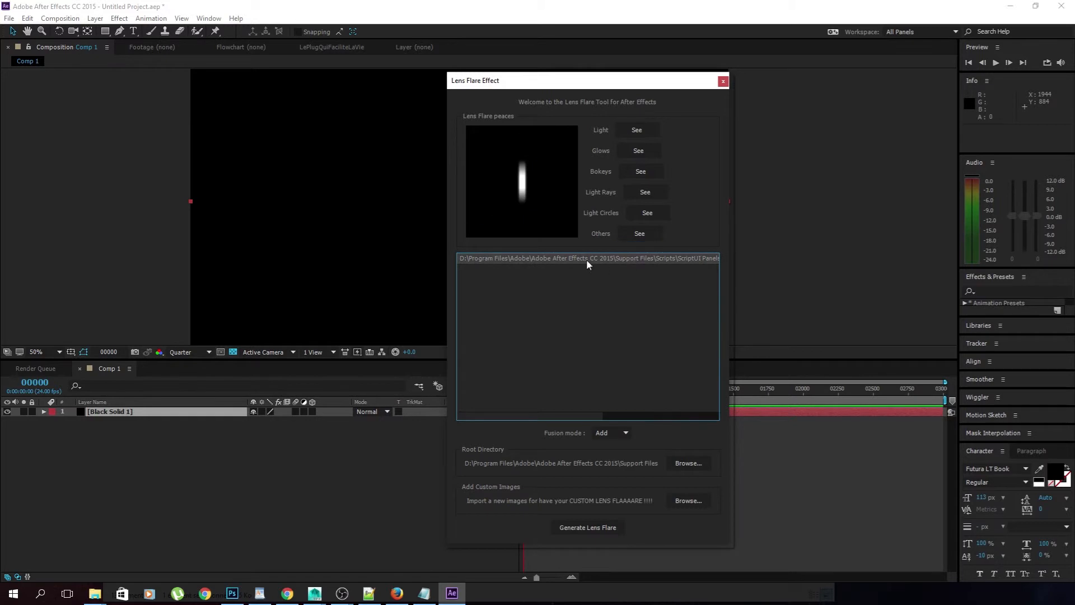
Step: Deselect the black solid, keep the fusion mode at Add, and generate the lens flare
{"action": "left_click", "coordinate": [204, 412]}
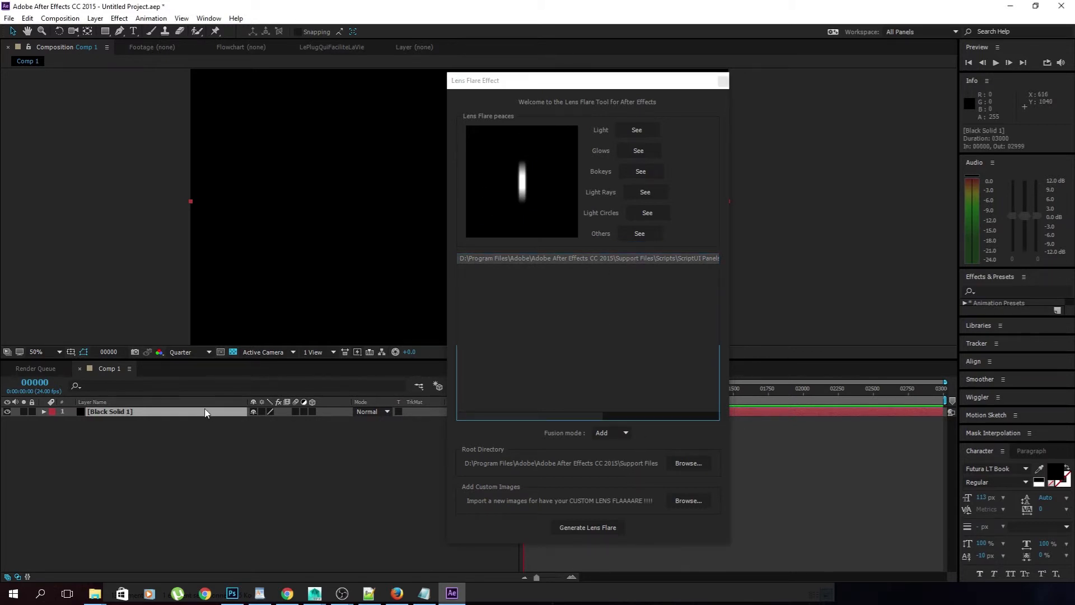
{"action": "left_click", "coordinate": [172, 477]}
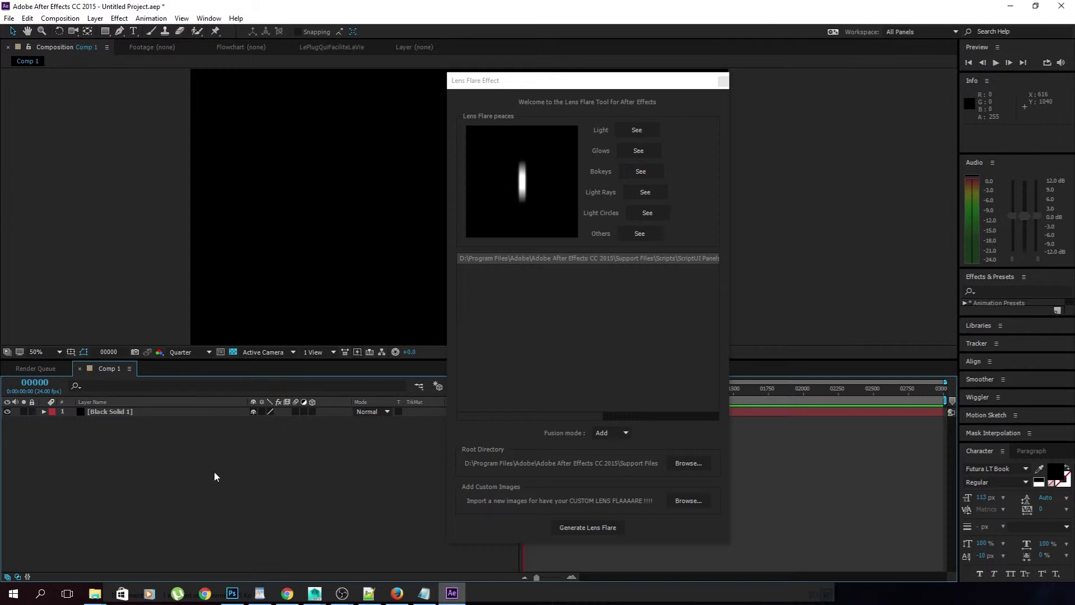
{"action": "left_click", "coordinate": [627, 433]}
{"action": "left_click", "coordinate": [644, 436]}
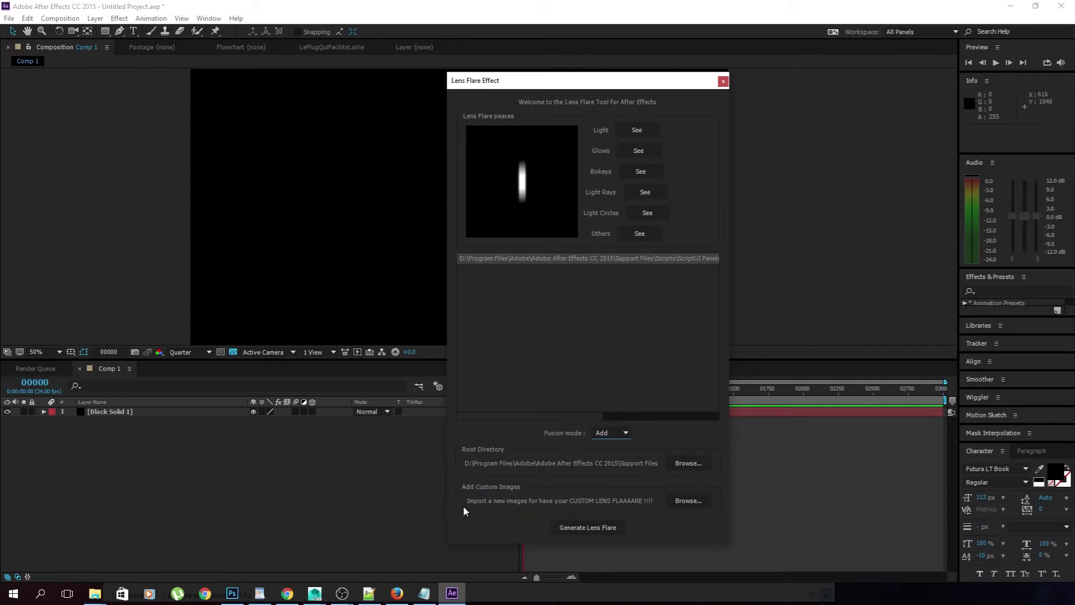
{"action": "left_click", "coordinate": [580, 529]}
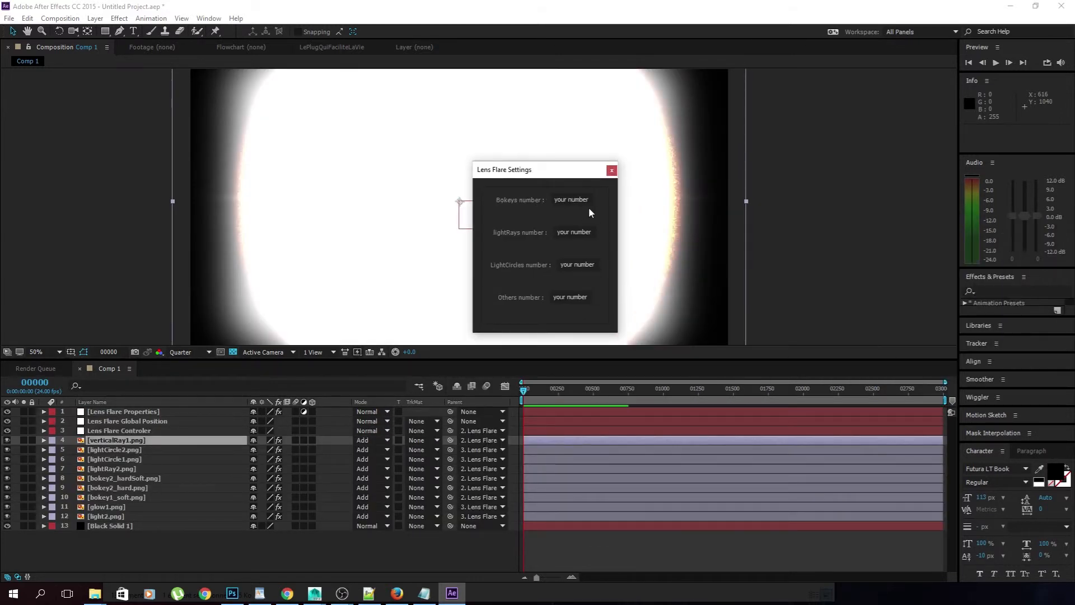
Step: In the Lens Flare Settings, set Bokeys number to 10, lightRays number to 5, LightCircles number to 1 and Others number to 10
{"action": "left_click_drag", "start_coordinate": [589, 202], "coordinate": [531, 205]}
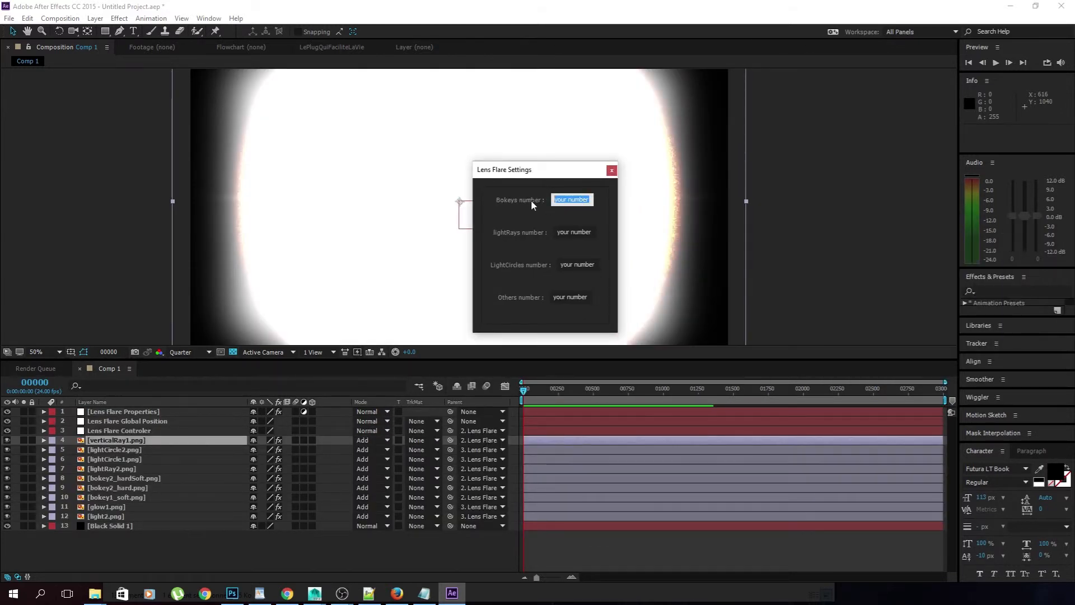
{"action": "type", "text": "10"}
{"action": "key", "text": "Tab"}
{"action": "type", "text": "5"}
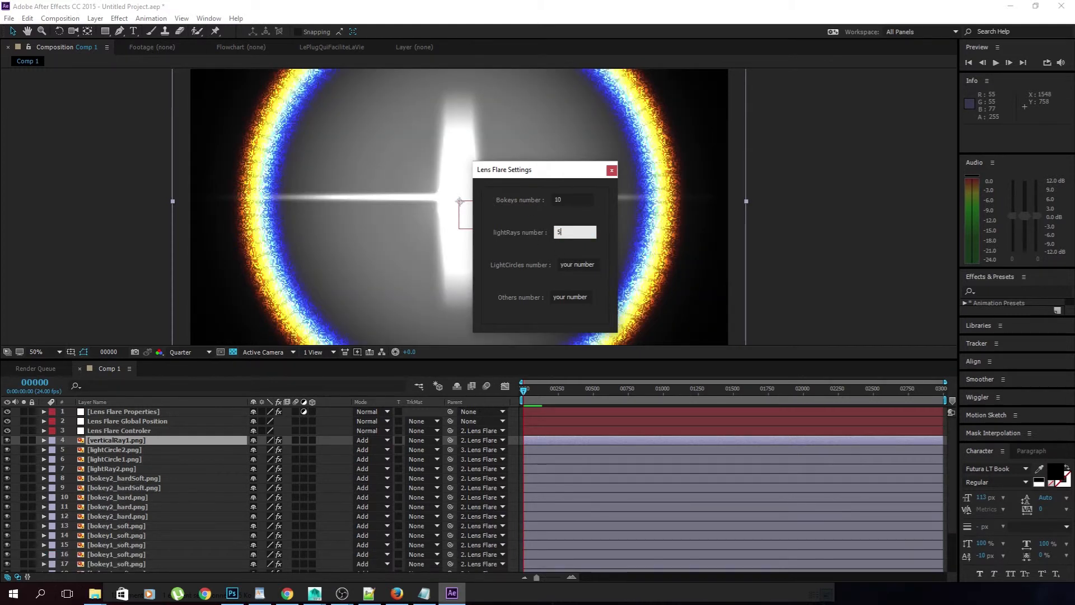
{"action": "key", "text": "Tab"}
{"action": "type", "text": "1"}
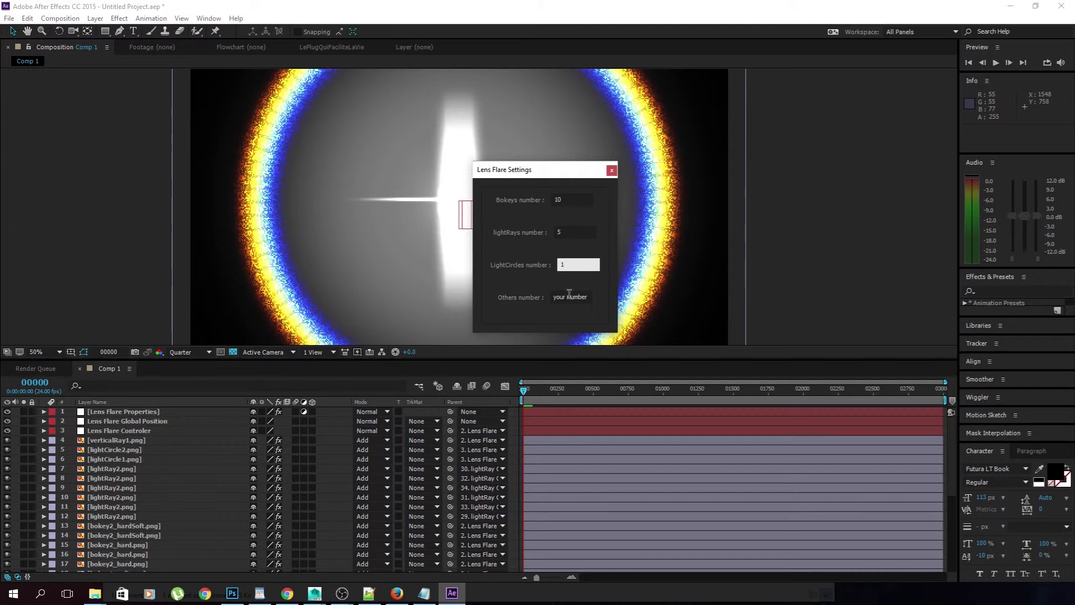
{"action": "key", "text": "Tab"}
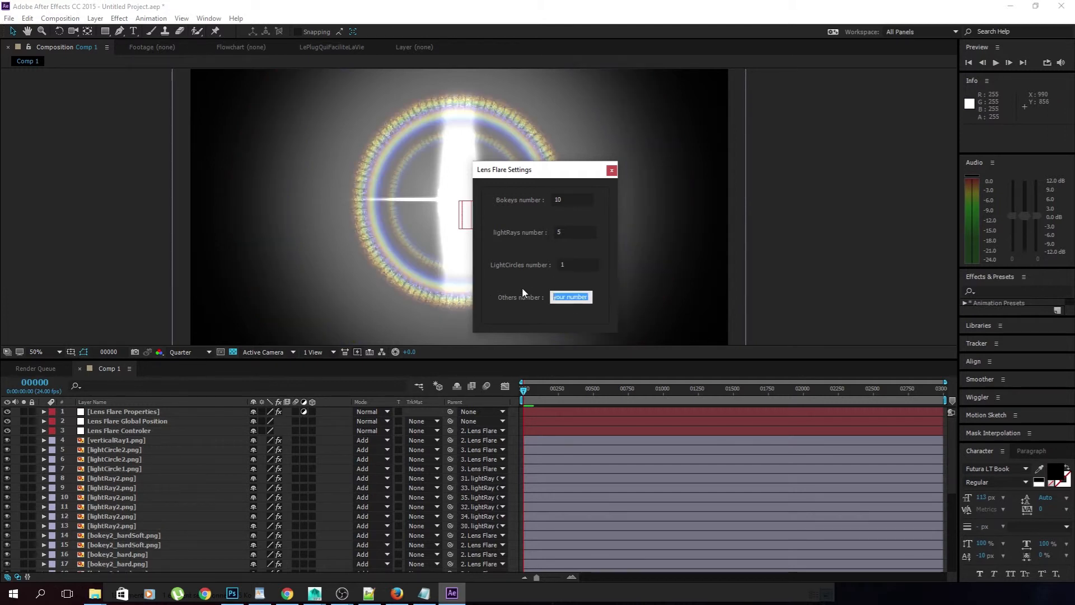
{"action": "type", "text": "10"}
{"action": "key", "text": "Tab"}
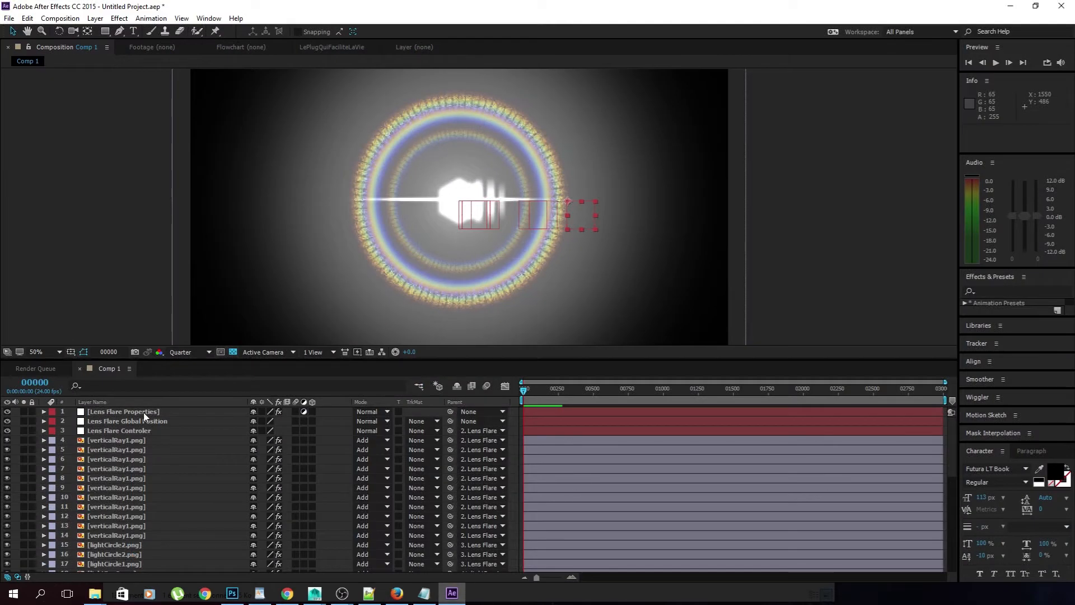
Step: Move the Lens Flare Controler down and away from the composition's center, to about -90, 362
{"action": "left_click", "coordinate": [97, 401]}
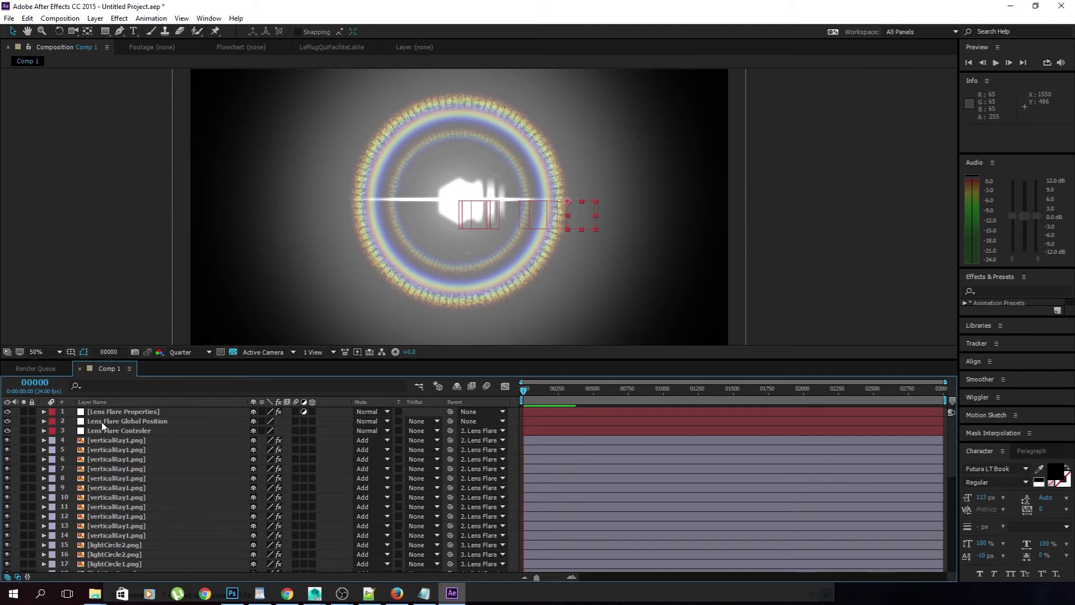
{"action": "scroll", "coordinate": [107, 530], "scroll_direction": "down", "scroll_amount": 5}
{"action": "scroll", "coordinate": [109, 529], "scroll_direction": "up", "scroll_amount": 5}
{"action": "left_click", "coordinate": [120, 430]}
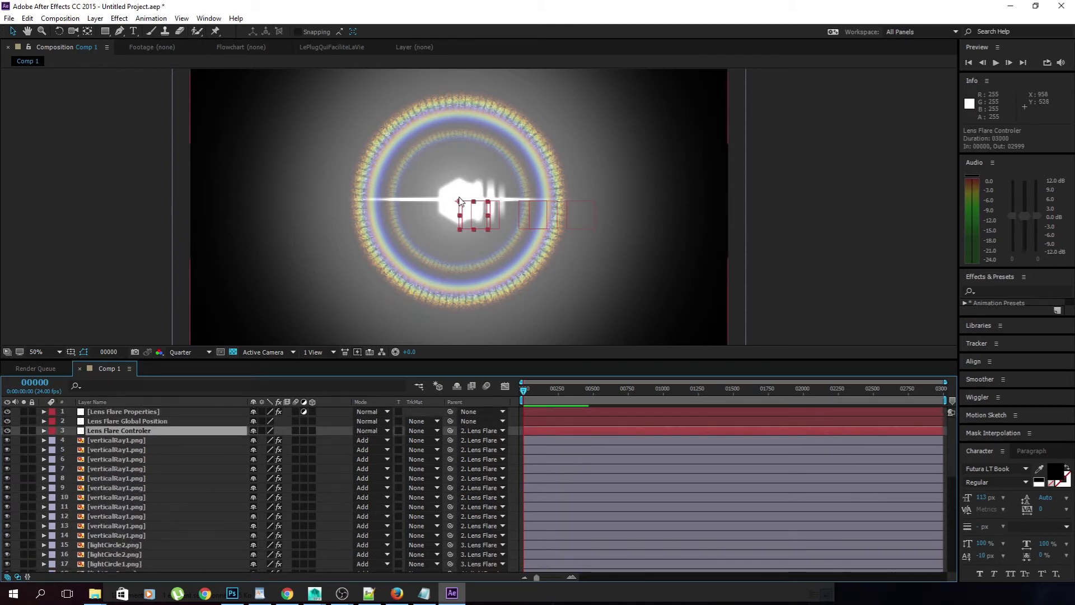
{"action": "left_click_drag", "start_coordinate": [459, 200], "coordinate": [354, 261]}
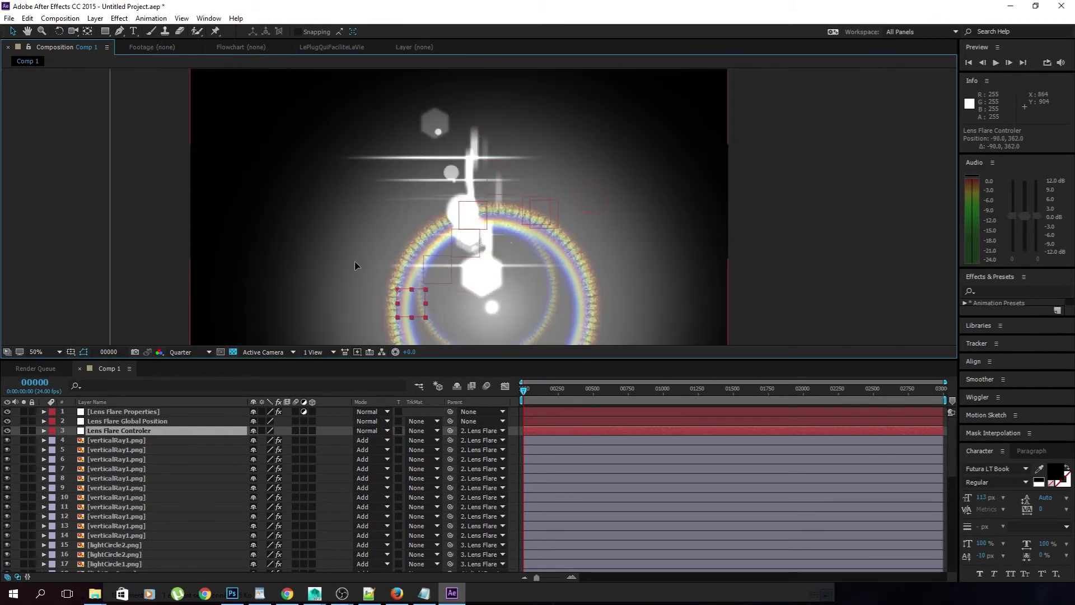
Step: Move the Lens Flare Global Position to about 1398, 510, and shift the Lens Flare Controler toward the frame's lower-left area
{"action": "left_click", "coordinate": [135, 421]}
{"action": "left_click_drag", "start_coordinate": [478, 229], "coordinate": [593, 211]}
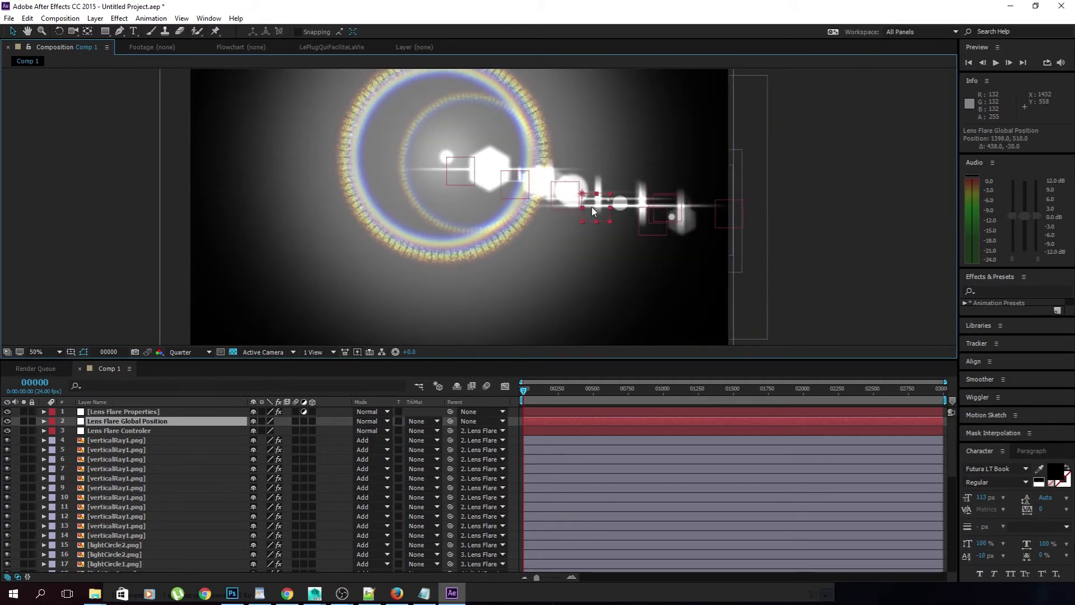
{"action": "left_click", "coordinate": [112, 429]}
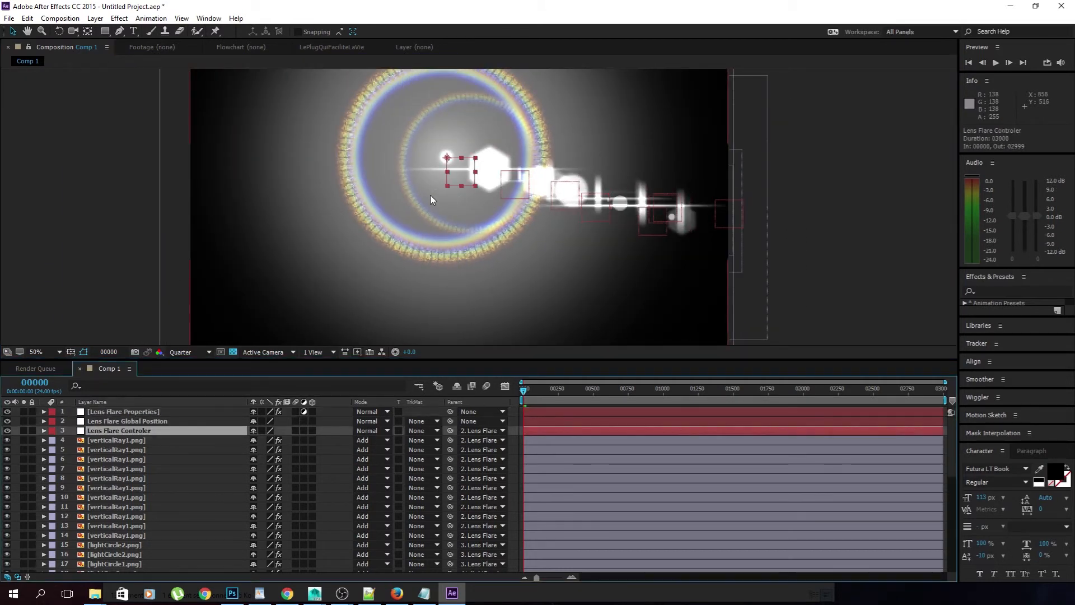
{"action": "left_click_drag", "start_coordinate": [447, 158], "coordinate": [324, 248]}
Step: Open the effect controls of the Lens Flare Properties layer and set the Lens Flare Color Midtones to a blue-violet
{"action": "left_click", "coordinate": [89, 412]}
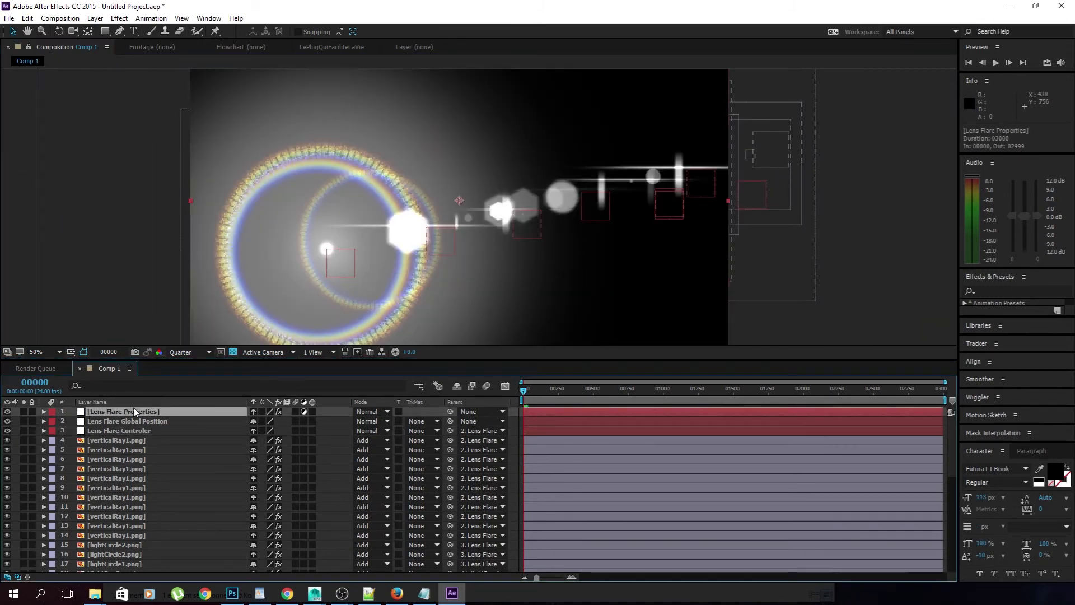
{"action": "left_click", "coordinate": [113, 21]}
{"action": "mouse_move", "coordinate": [209, 19]}
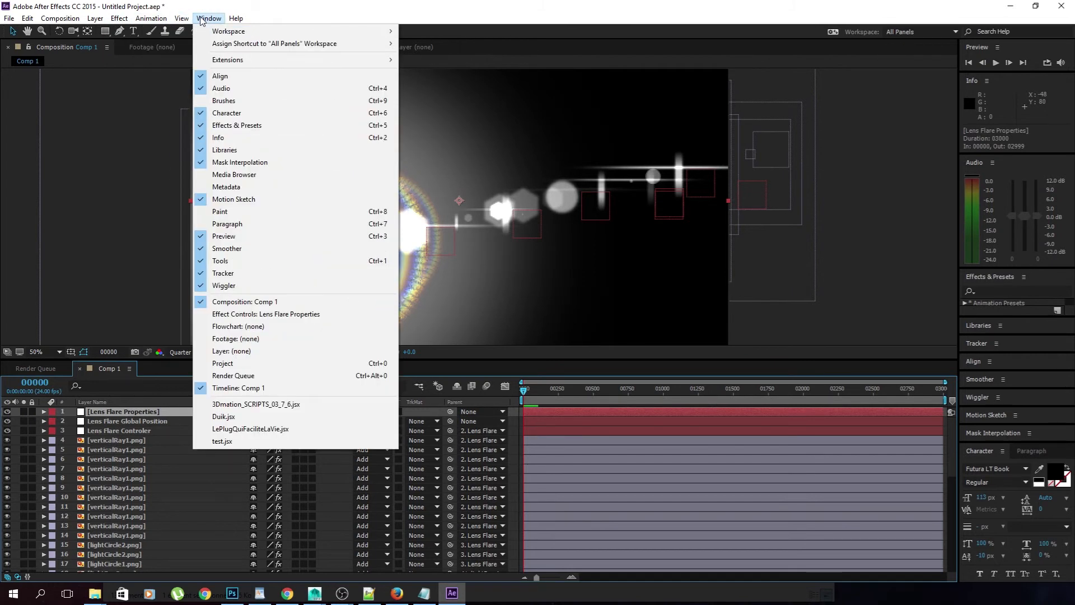
{"action": "left_click", "coordinate": [260, 315]}
{"action": "left_click_drag", "start_coordinate": [624, 52], "coordinate": [800, 64]}
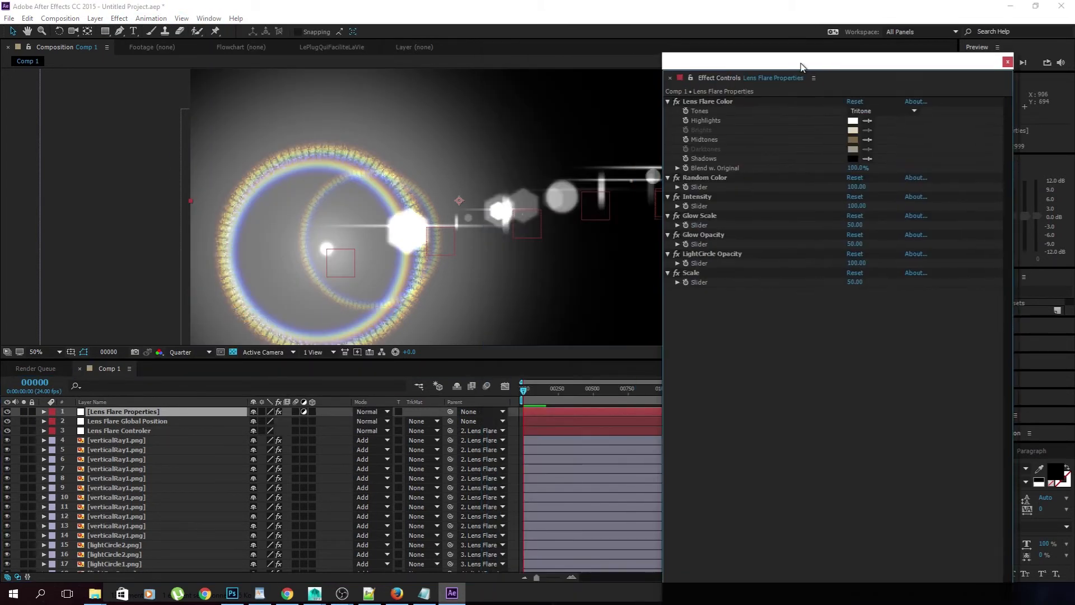
{"action": "left_click", "coordinate": [854, 141]}
{"action": "left_click", "coordinate": [722, 238]}
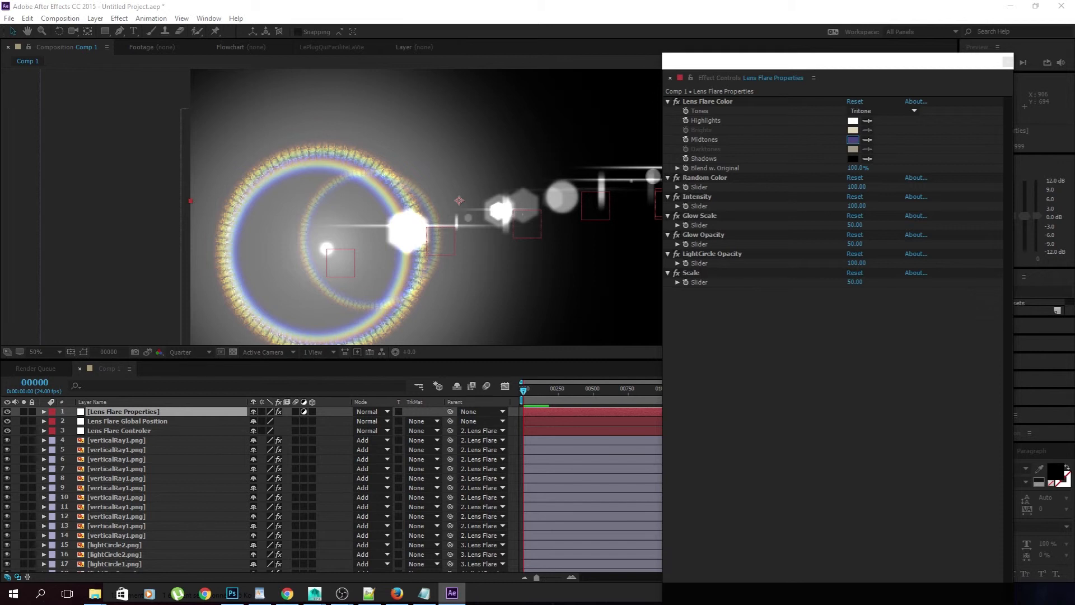
{"action": "left_click_drag", "start_coordinate": [1074, 194], "coordinate": [761, 200]}
{"action": "left_click", "coordinate": [810, 191]}
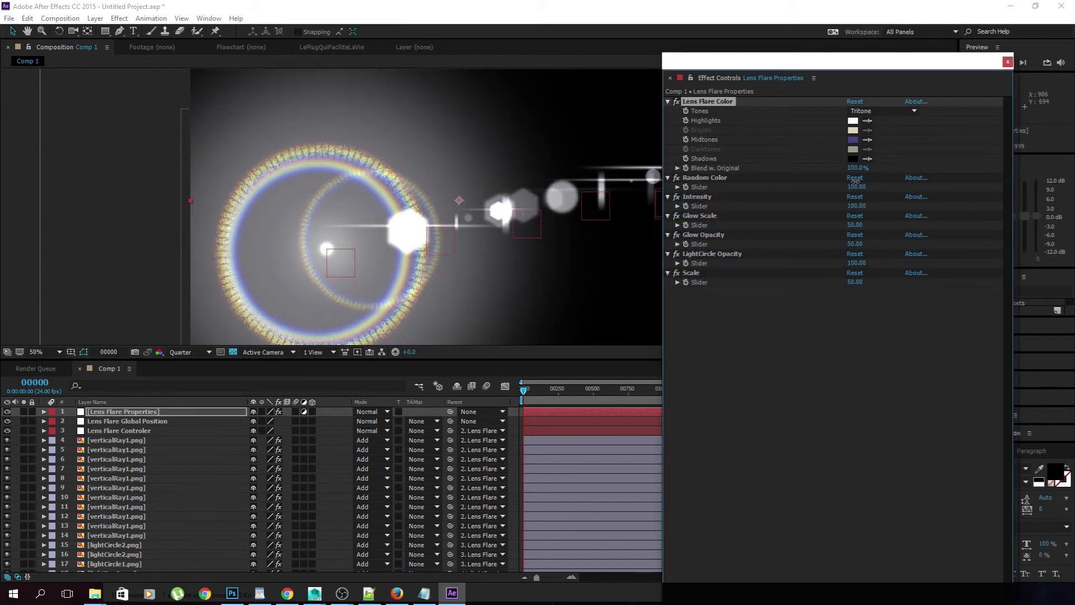
Step: Set the Random Color slider of the lens flare to about 34.71
{"action": "left_click_drag", "start_coordinate": [842, 187], "coordinate": [868, 187]}
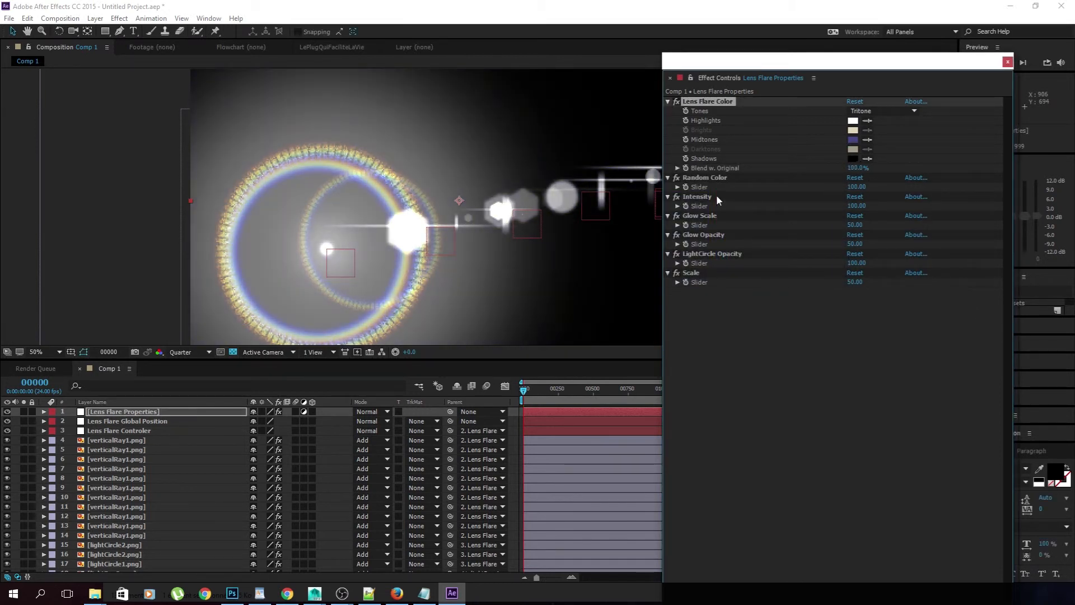
{"action": "left_click", "coordinate": [677, 187]}
{"action": "left_click_drag", "start_coordinate": [992, 204], "coordinate": [760, 210]}
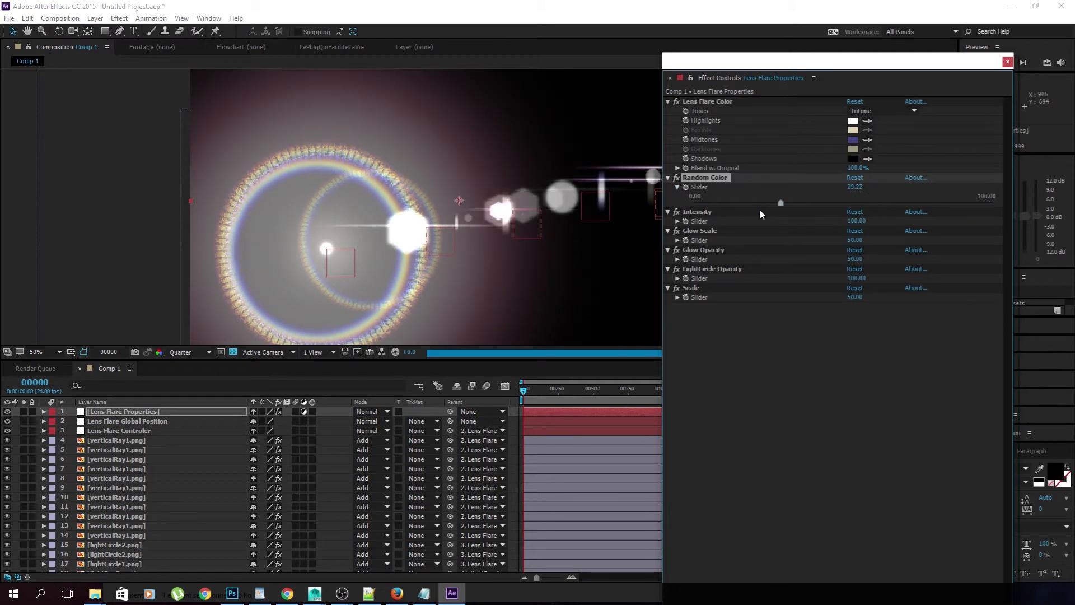
{"action": "left_click", "coordinate": [797, 209]}
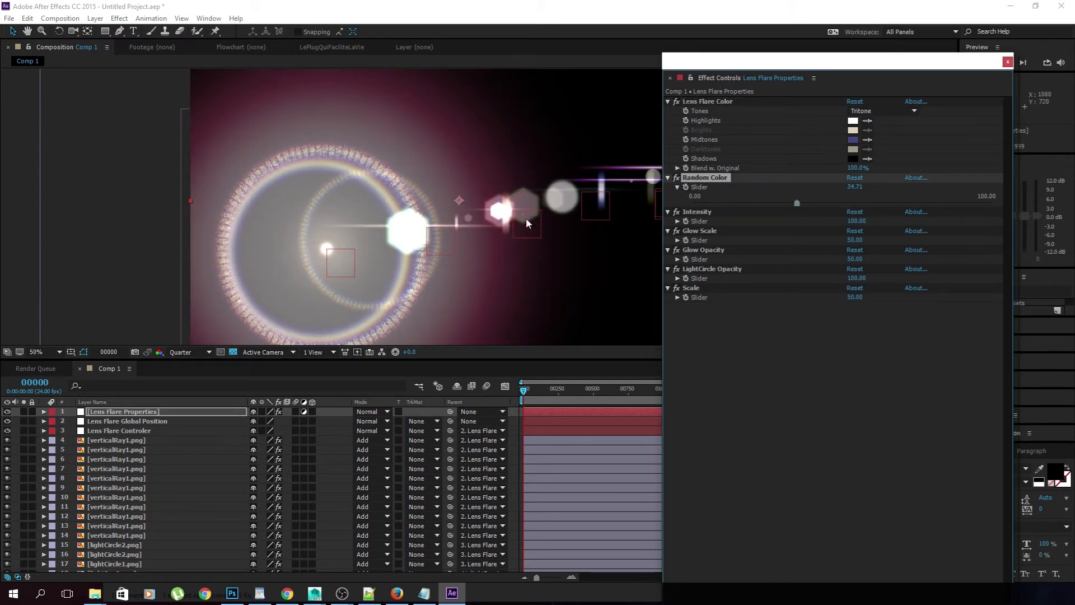
Step: Reduce the lens flare's Intensity to about 16.70 and its Glow Scale to about 15.38
{"action": "left_click", "coordinate": [678, 240]}
{"action": "left_click", "coordinate": [678, 221]}
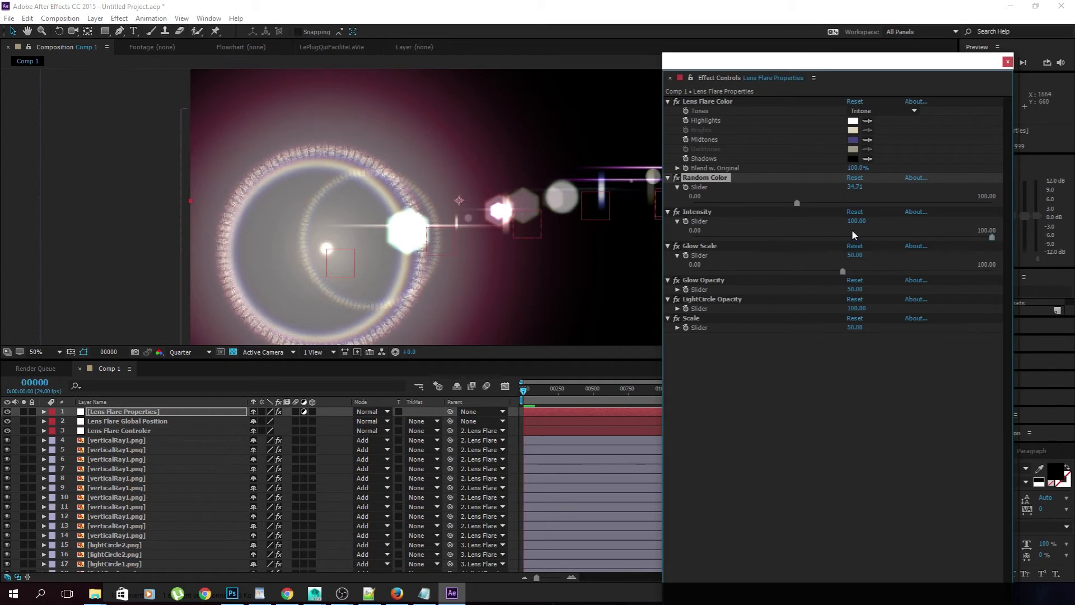
{"action": "left_click_drag", "start_coordinate": [992, 238], "coordinate": [743, 238]}
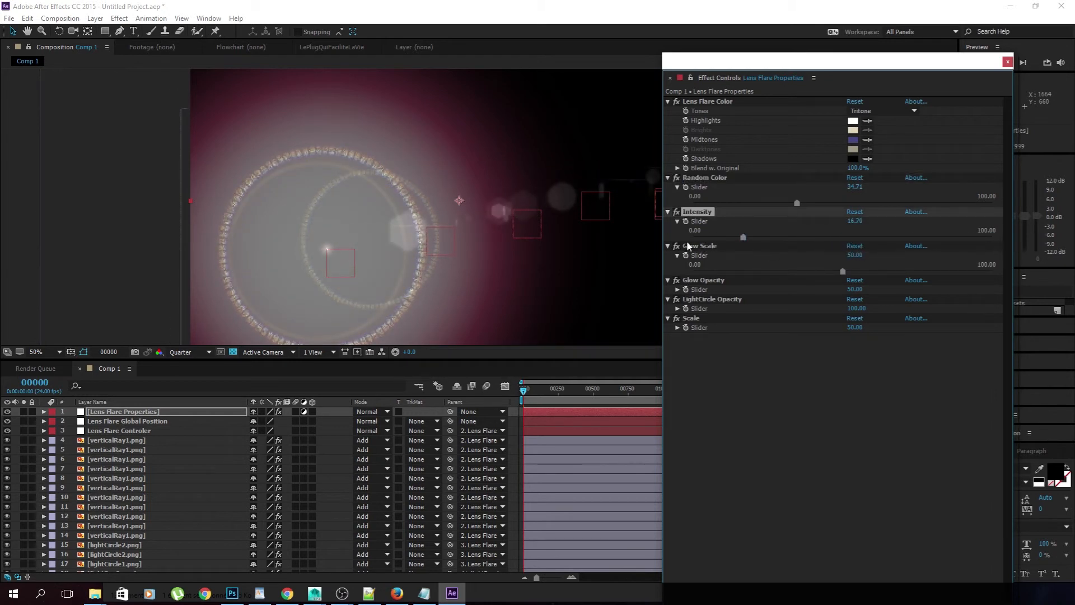
{"action": "left_click_drag", "start_coordinate": [843, 271], "coordinate": [749, 289]}
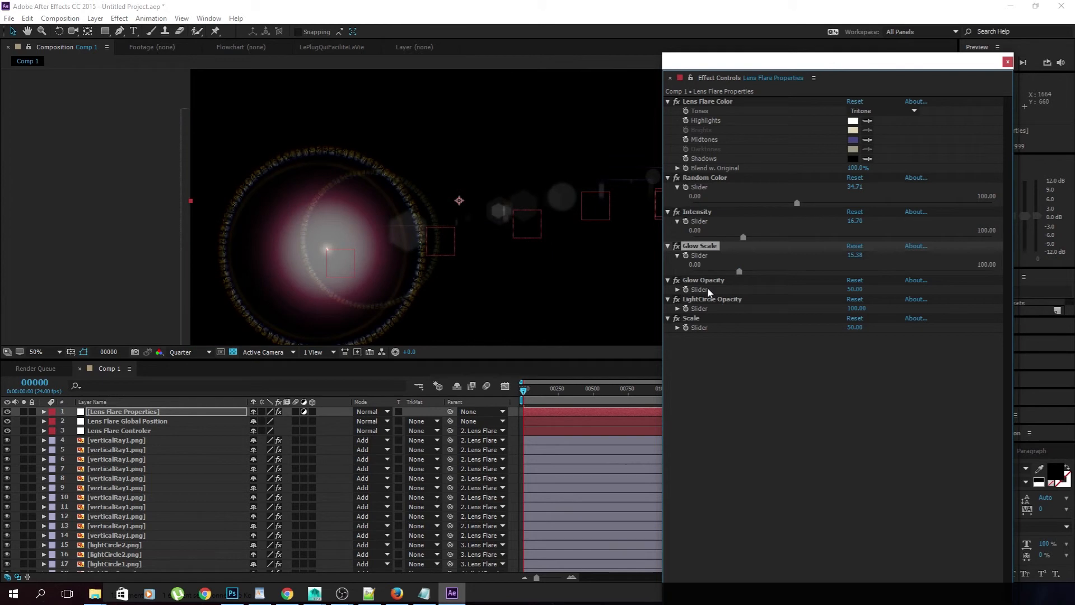
Step: Set the Glow Opacity to about 66.98 and the LightCircle Opacity to about 39.40
{"action": "left_click", "coordinate": [678, 289]}
{"action": "left_click_drag", "start_coordinate": [843, 305], "coordinate": [804, 305]}
{"action": "left_click_drag", "start_coordinate": [888, 314], "coordinate": [891, 314]}
{"action": "left_click", "coordinate": [677, 323]}
{"action": "left_click_drag", "start_coordinate": [988, 338], "coordinate": [811, 338]}
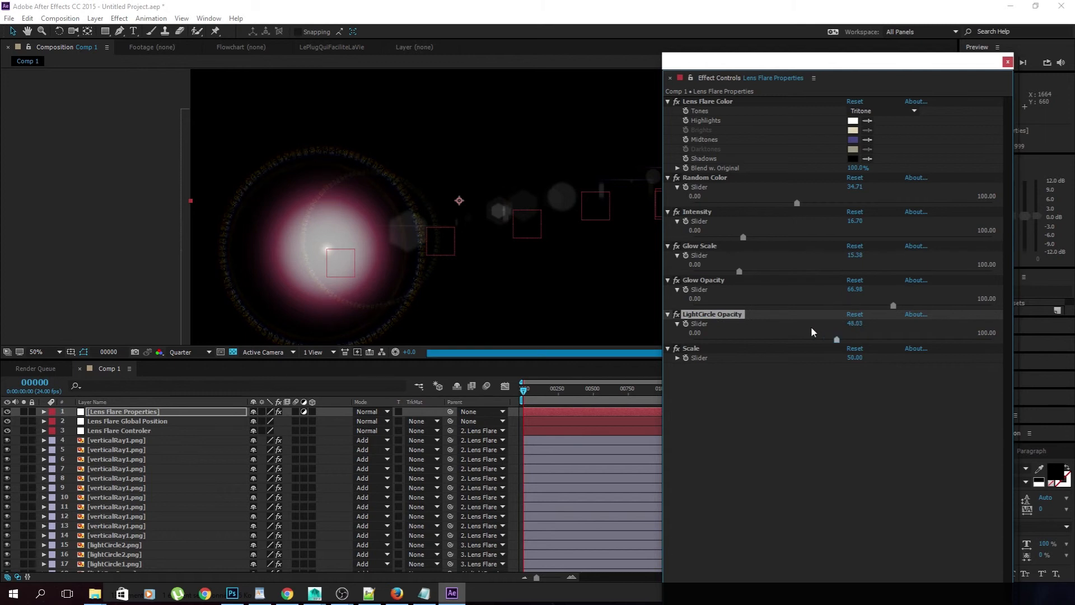
Step: Set the lens flare's Scale slider to about 57.41 and close the effect controls
{"action": "left_click", "coordinate": [677, 358]}
{"action": "mouse_move", "coordinate": [843, 374]}
{"action": "left_mouse_down"}
{"action": "mouse_move", "coordinate": [730, 376]}
{"action": "mouse_move", "coordinate": [862, 372]}
{"action": "left_mouse_up"}
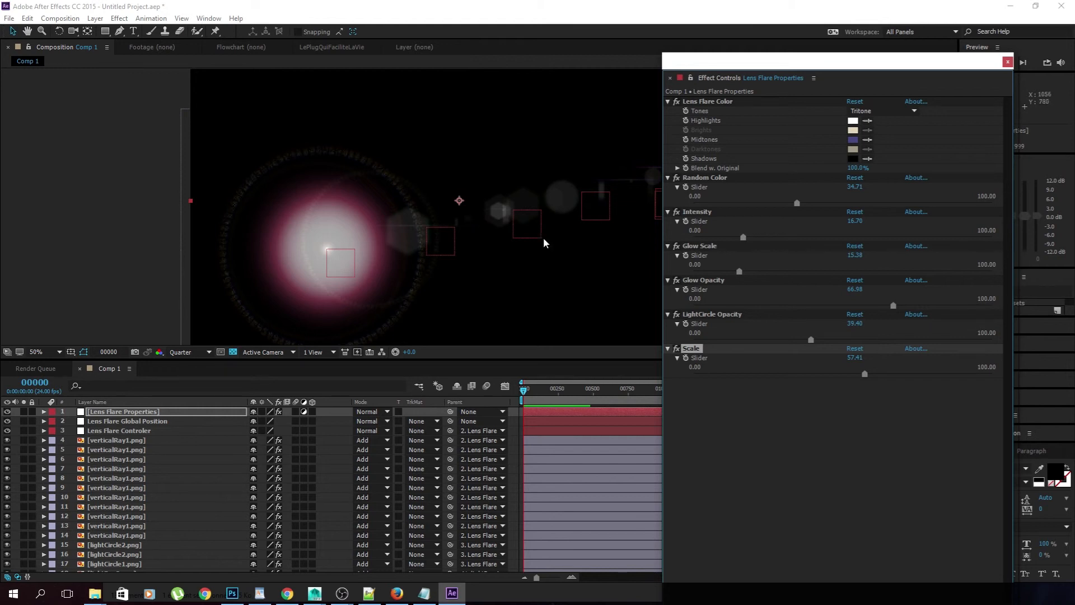
{"action": "left_click", "coordinate": [1008, 62]}
Step: Select the six lightRay2.png layers and reveal their Scale properties
{"action": "scroll", "coordinate": [200, 462], "scroll_direction": "down", "scroll_amount": 10}
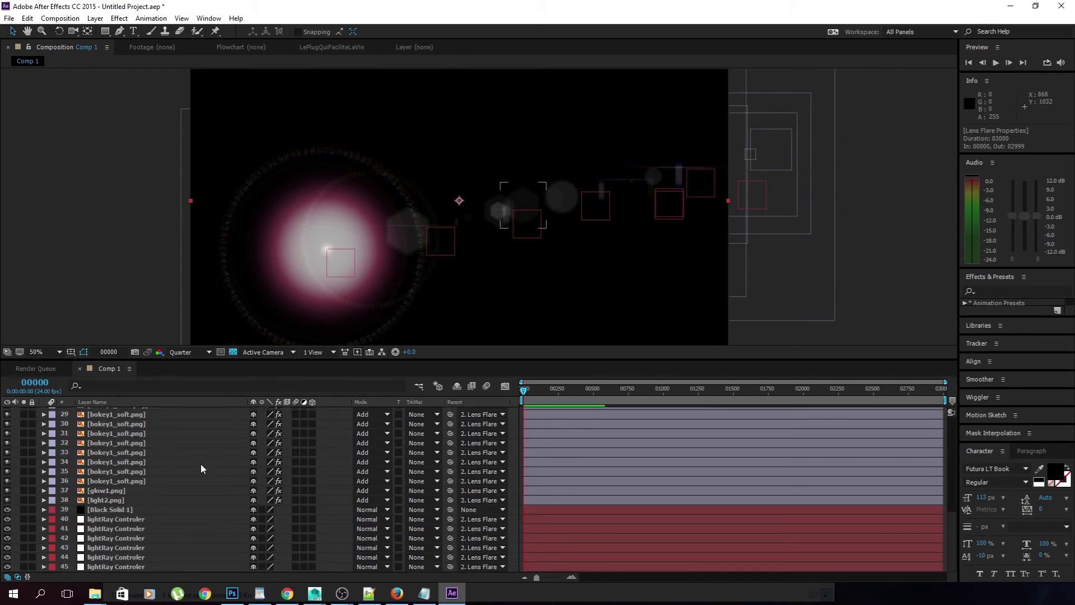
{"action": "scroll", "coordinate": [186, 502], "scroll_direction": "up", "scroll_amount": 4}
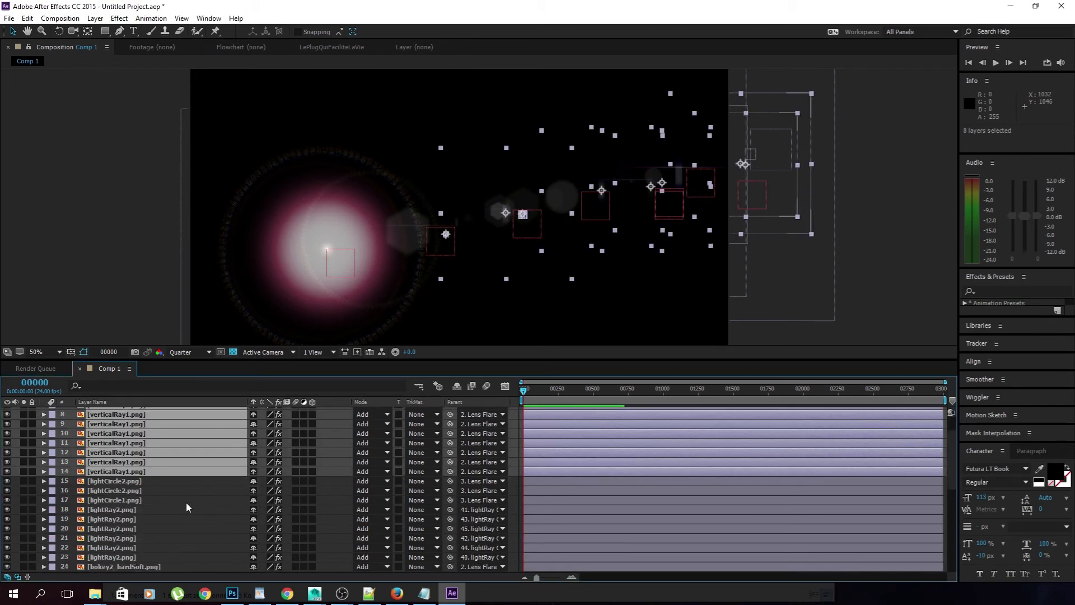
{"action": "left_click", "coordinate": [186, 502]}
{"action": "left_click", "coordinate": [164, 471]}
{"action": "left_click", "coordinate": [141, 424], "text": "shift"}
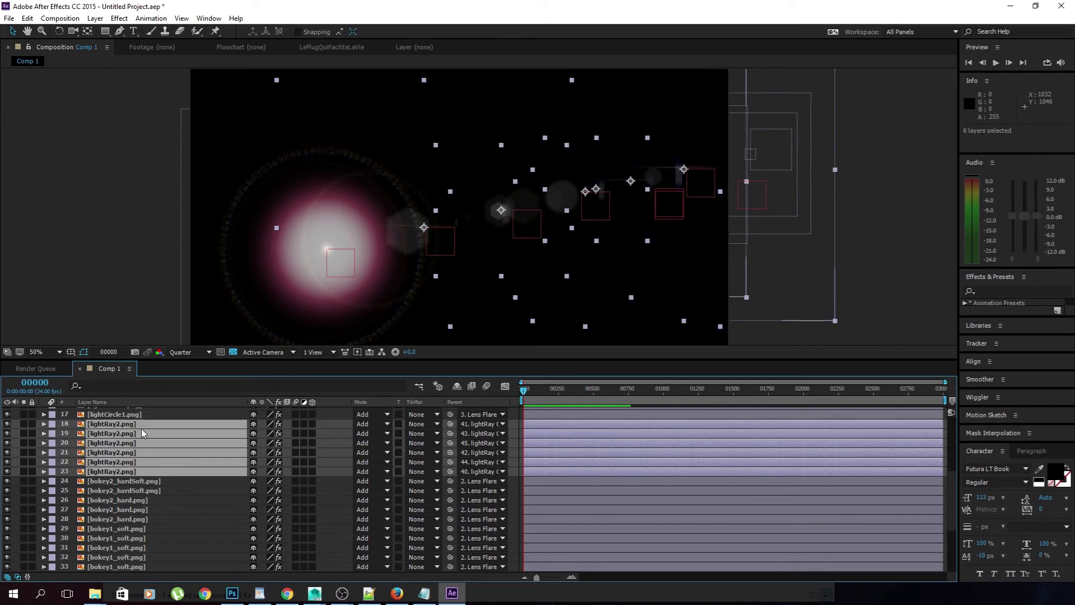
{"action": "scroll", "coordinate": [164, 556], "scroll_direction": "down", "scroll_amount": 4}
{"action": "scroll", "coordinate": [141, 521], "scroll_direction": "up", "scroll_amount": 4}
{"action": "key", "text": "s"}
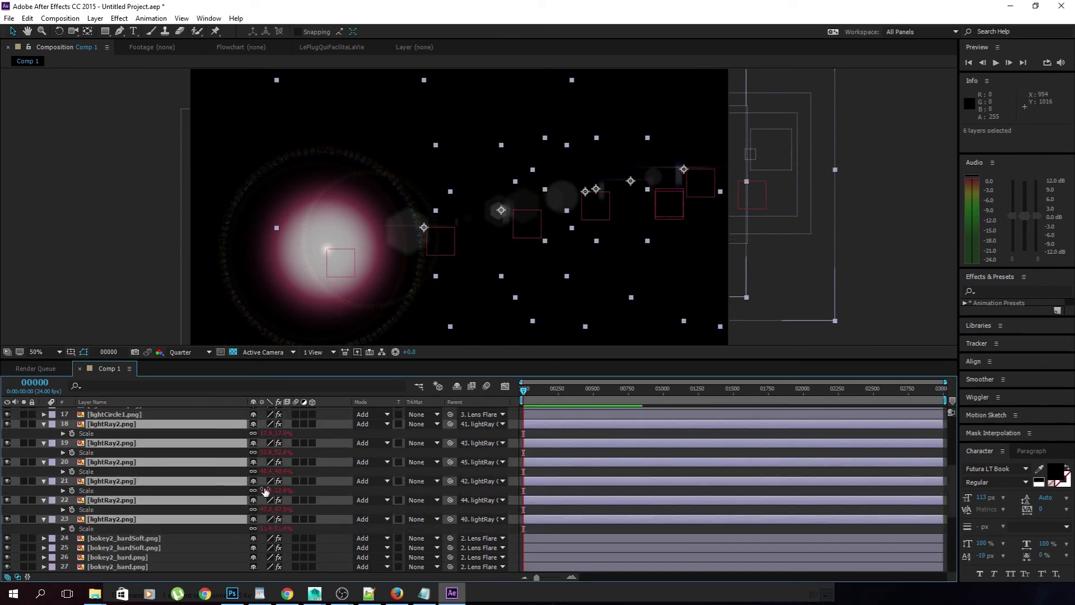
Step: Scale all six lightRay Controler layers together to 523%
{"action": "scroll", "coordinate": [186, 528], "scroll_direction": "down", "scroll_amount": 4}
{"action": "left_click", "coordinate": [167, 520]}
{"action": "left_click", "coordinate": [157, 565], "text": "shift"}
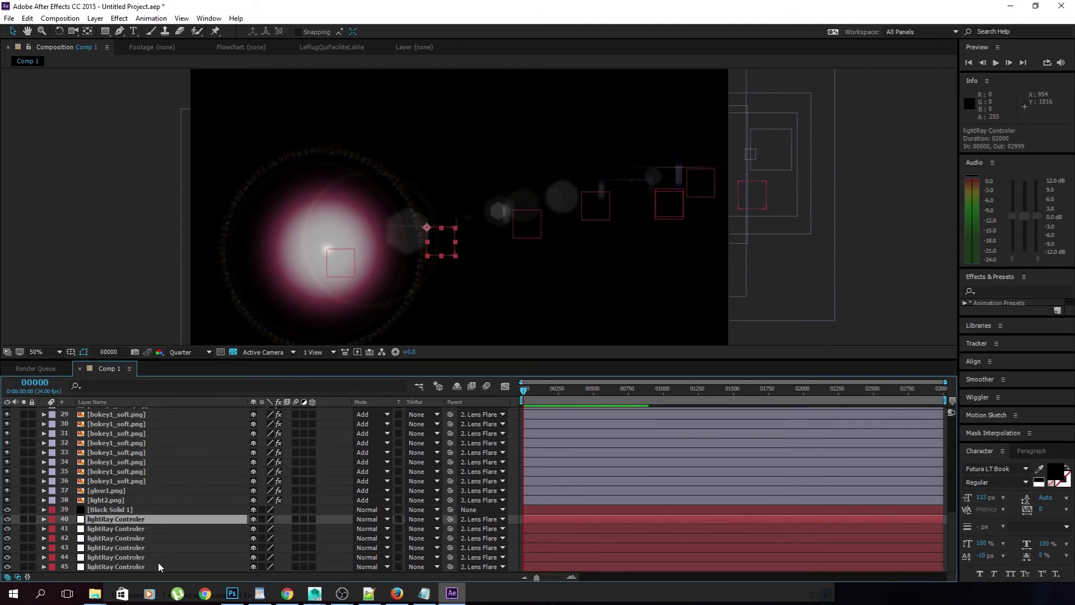
{"action": "key", "text": "s"}
{"action": "left_click_drag", "start_coordinate": [284, 547], "coordinate": [449, 234]}
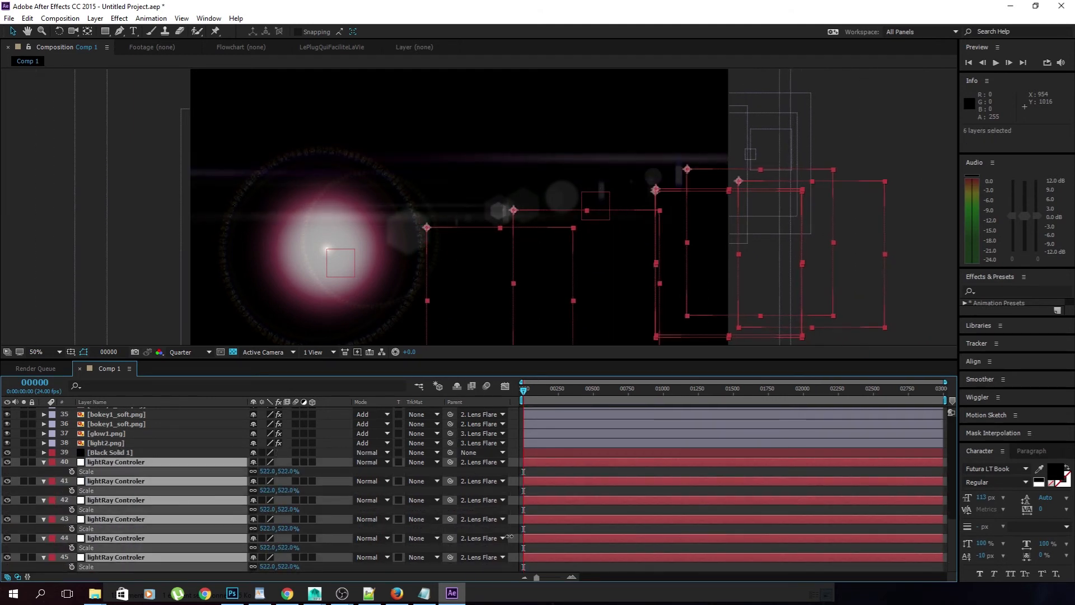
{"action": "left_click", "coordinate": [138, 546]}
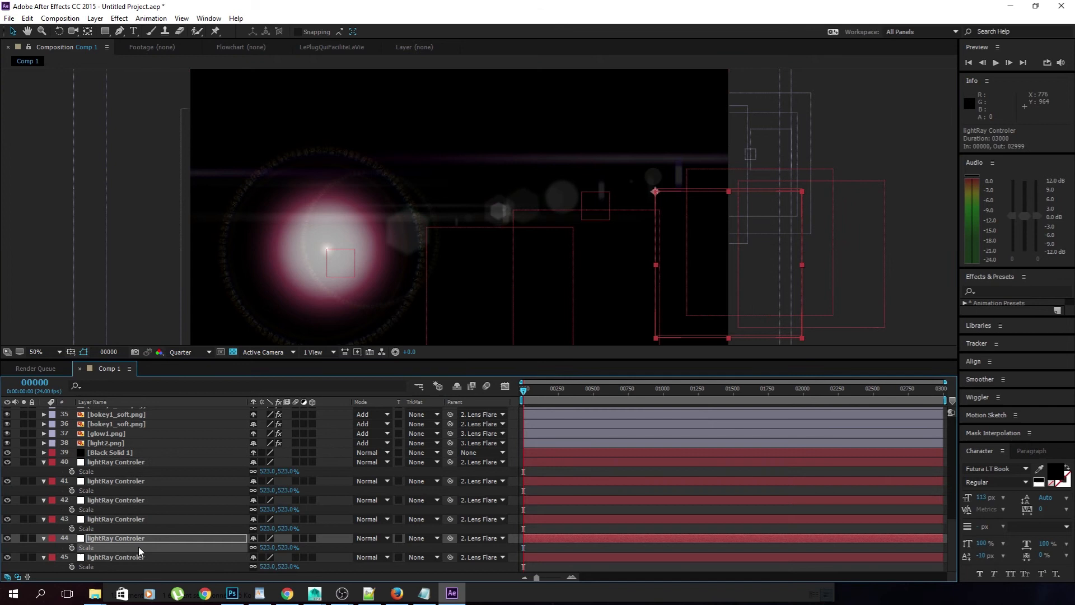
Step: Move the first lightRay2.png layer up and to the right, to about -124.1, -28.7
{"action": "scroll", "coordinate": [143, 490], "scroll_direction": "up", "scroll_amount": 6}
{"action": "left_click", "coordinate": [144, 490]}
{"action": "left_click_drag", "start_coordinate": [381, 214], "coordinate": [515, 167]}
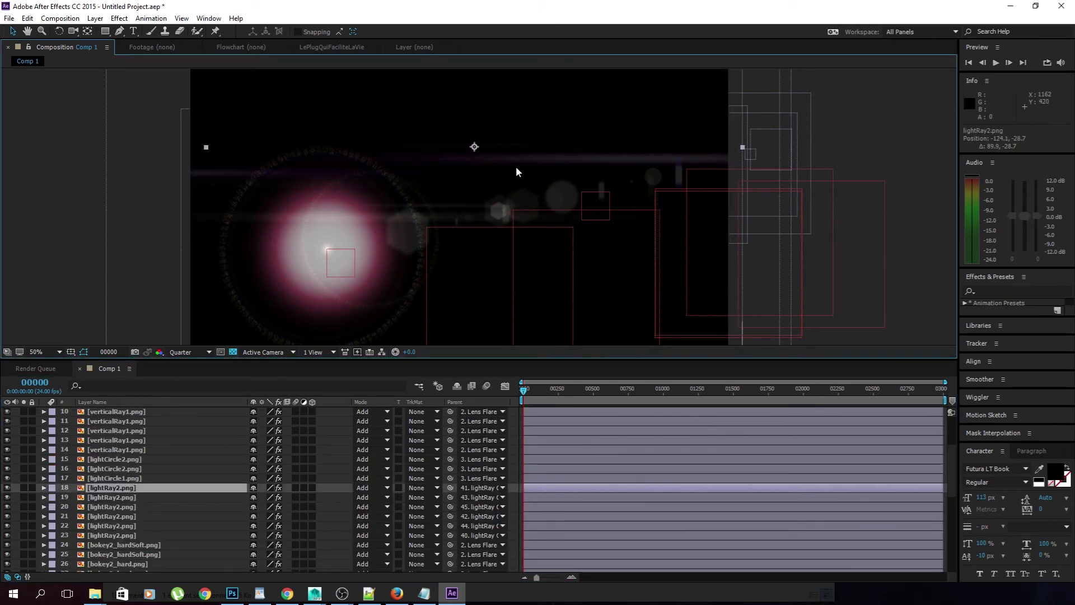
Step: Reposition the Lens Flare Controler to about -750, 16 to test how the flare follows it
{"action": "scroll", "coordinate": [493, 324], "scroll_direction": "up", "scroll_amount": 3}
{"action": "scroll", "coordinate": [213, 485], "scroll_direction": "up", "scroll_amount": 3}
{"action": "scroll", "coordinate": [300, 314], "scroll_direction": "down", "scroll_amount": 5}
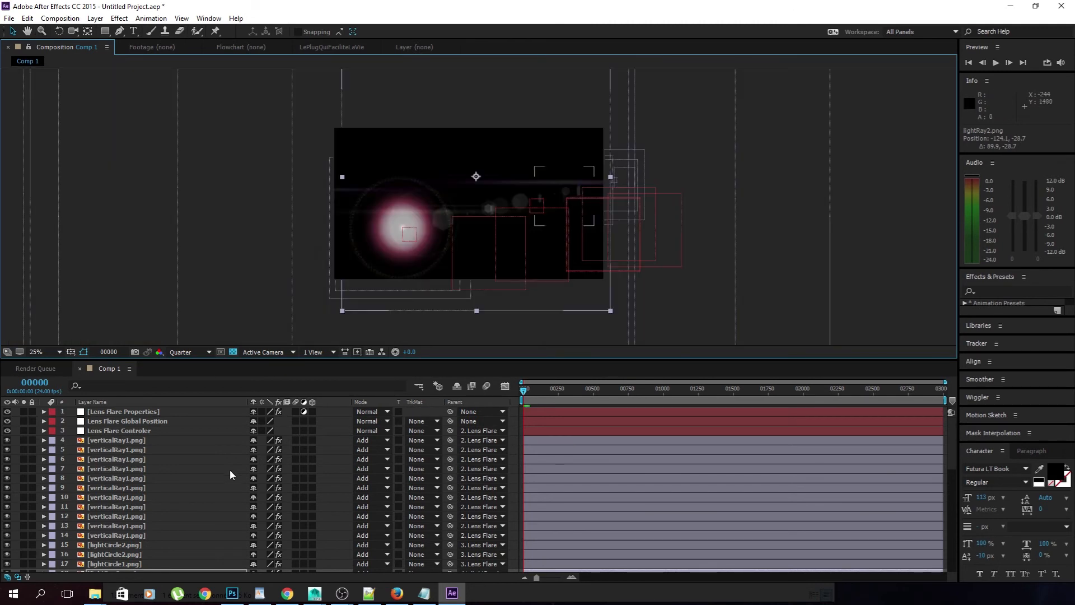
{"action": "left_click", "coordinate": [170, 420]}
{"action": "left_click", "coordinate": [165, 430]}
{"action": "mouse_move", "coordinate": [409, 235]}
{"action": "left_mouse_down"}
{"action": "mouse_move", "coordinate": [460, 271]}
{"action": "mouse_move", "coordinate": [566, 267]}
{"action": "mouse_move", "coordinate": [537, 275]}
{"action": "mouse_move", "coordinate": [403, 235]}
{"action": "mouse_move", "coordinate": [504, 118]}
{"action": "mouse_move", "coordinate": [326, 224]}
{"action": "mouse_move", "coordinate": [358, 325]}
{"action": "mouse_move", "coordinate": [404, 246]}
{"action": "left_mouse_up"}
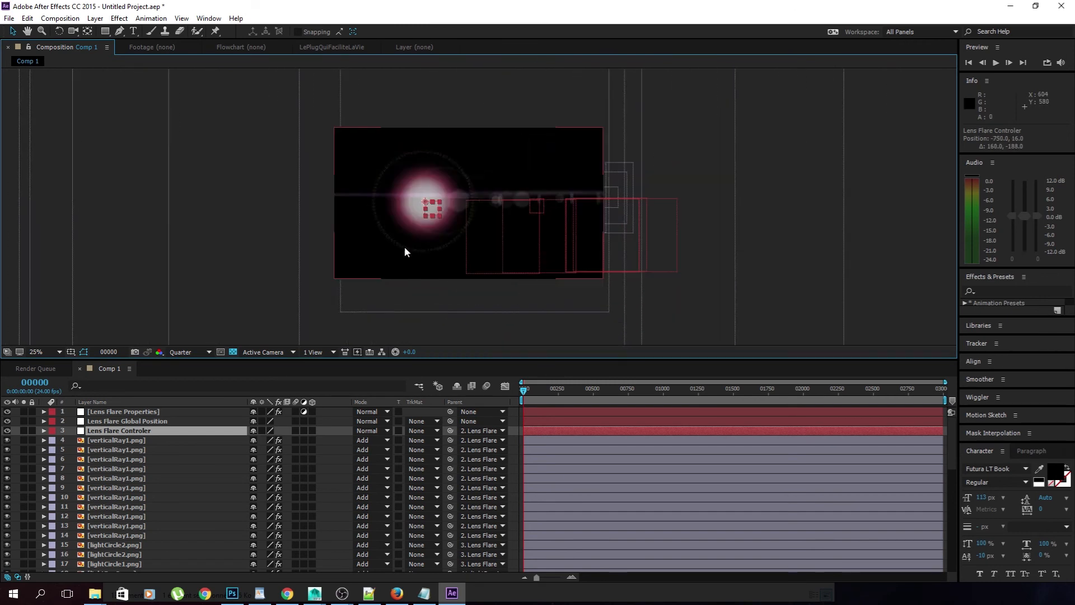
Step: Open the LePlugQuiFaciliteLaVie documentation PDF, look through its table of contents, and close it
{"action": "left_click", "coordinate": [336, 46]}
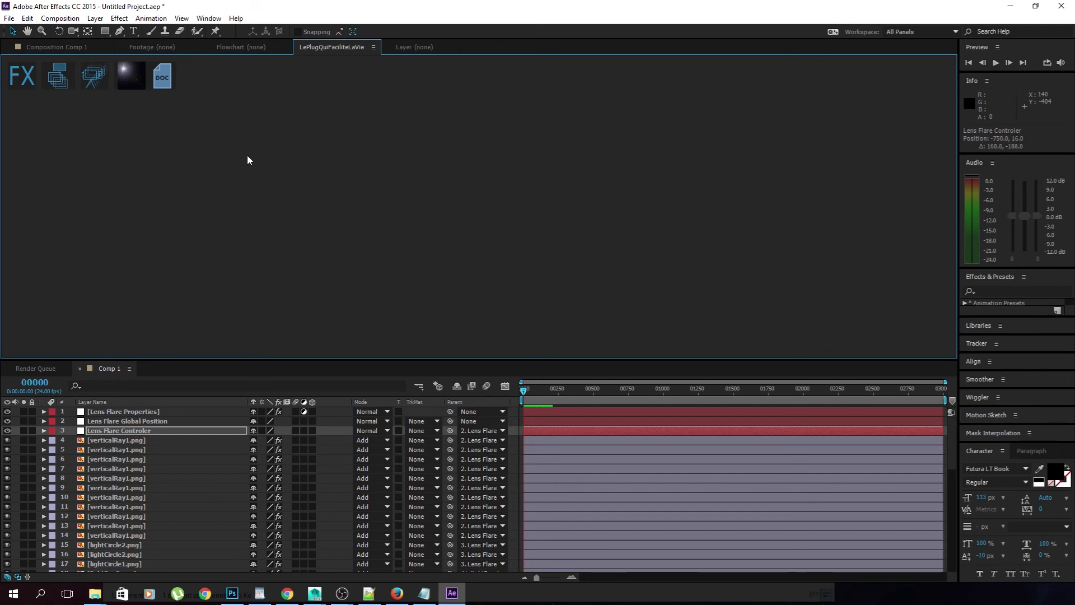
{"action": "left_click", "coordinate": [163, 77]}
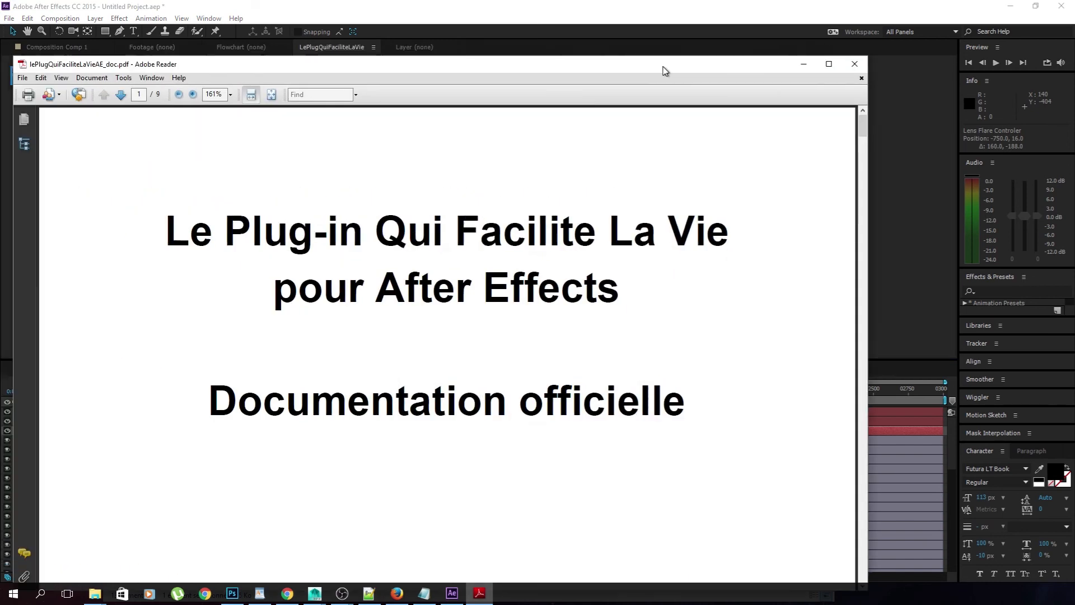
{"action": "scroll", "coordinate": [562, 403], "scroll_direction": "down", "scroll_amount": 12}
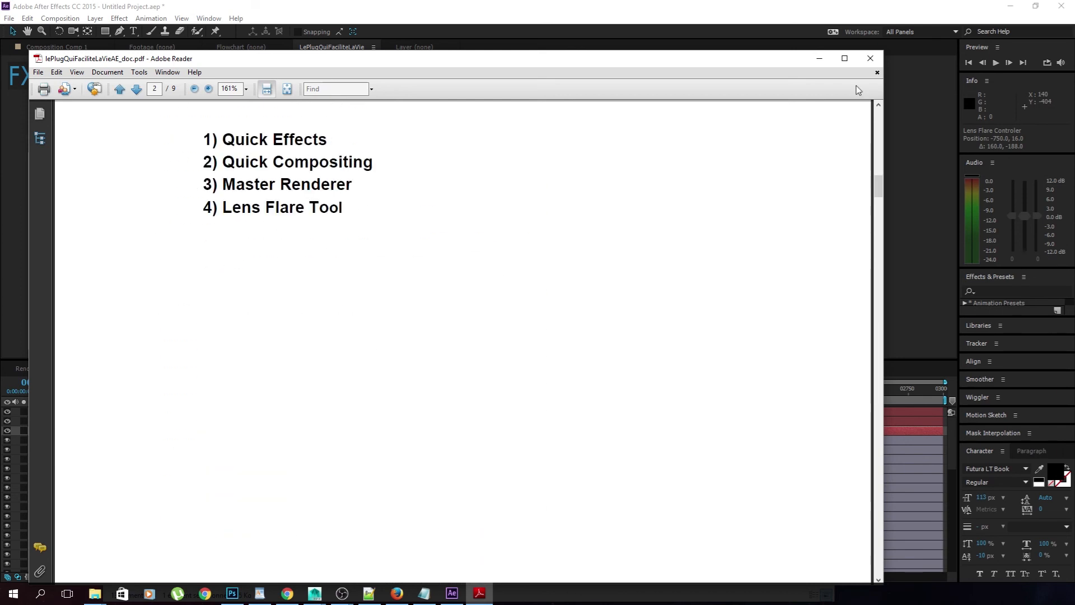
{"action": "left_click", "coordinate": [870, 58]}
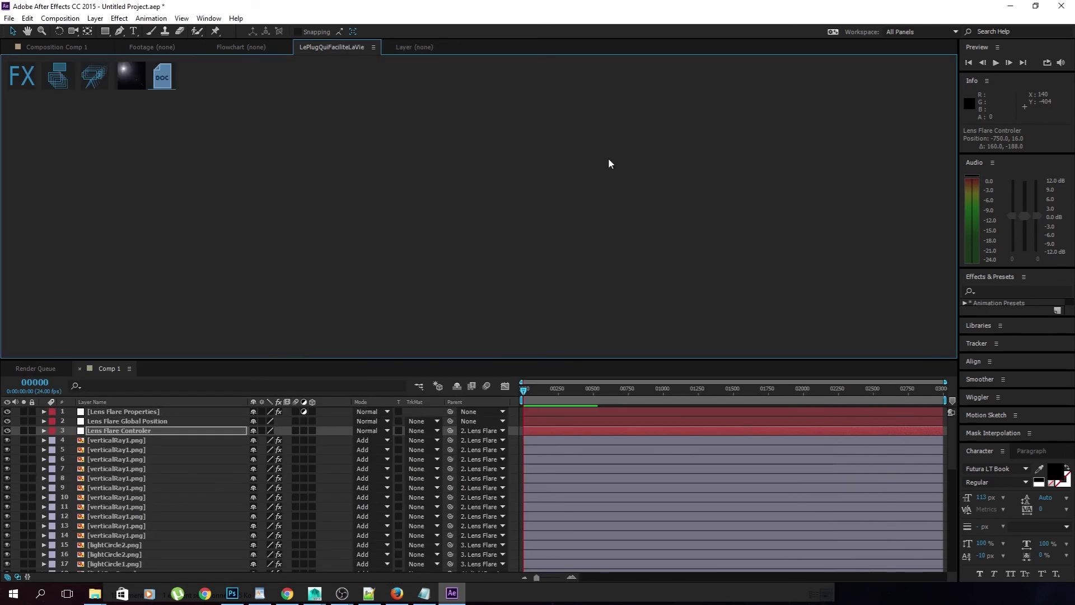